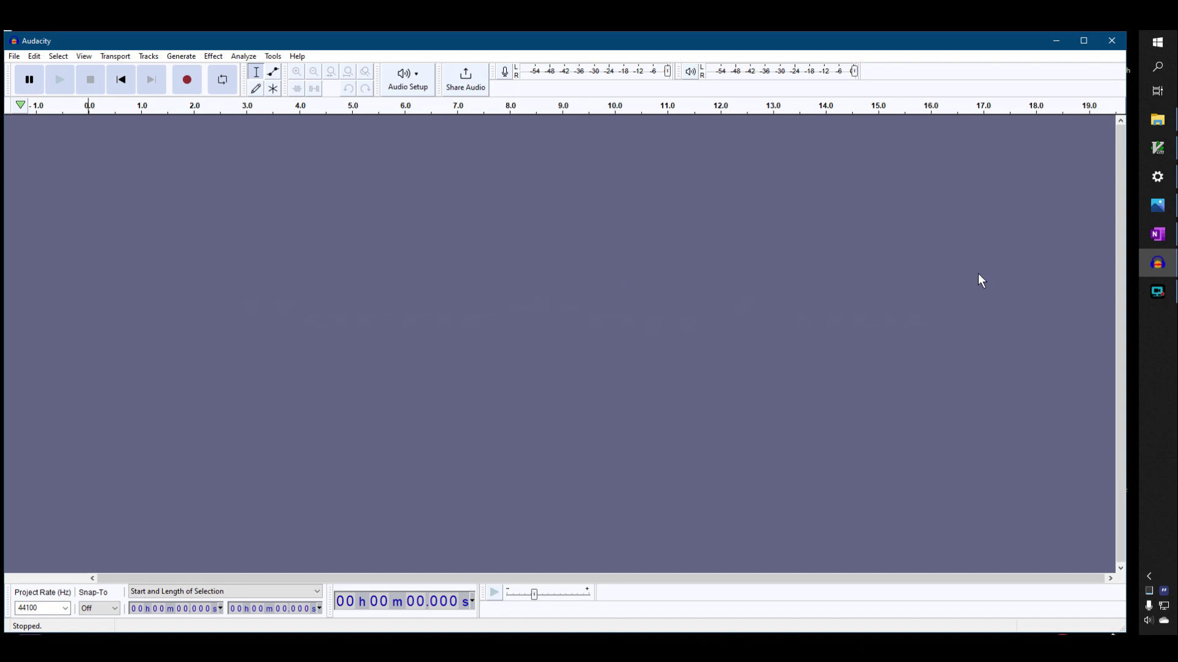
Step: Browse the gear product photos: the boom arm, the XLR-to-USB adapter and the headphones
left_click(1157, 208)
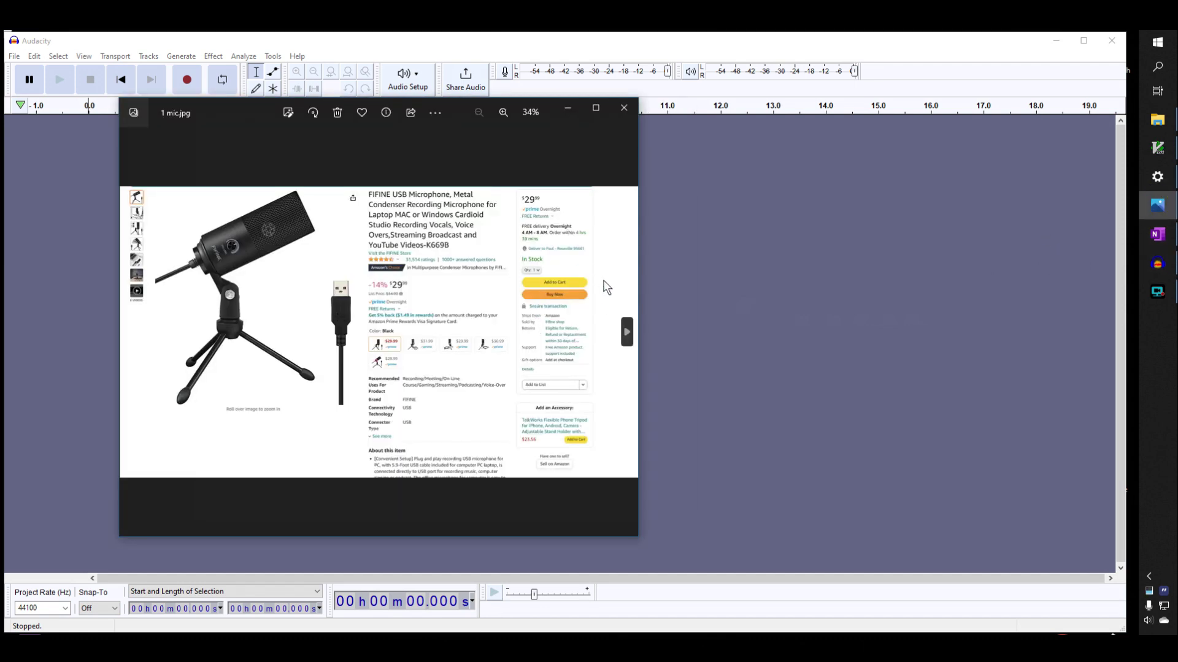
left_click(627, 333)
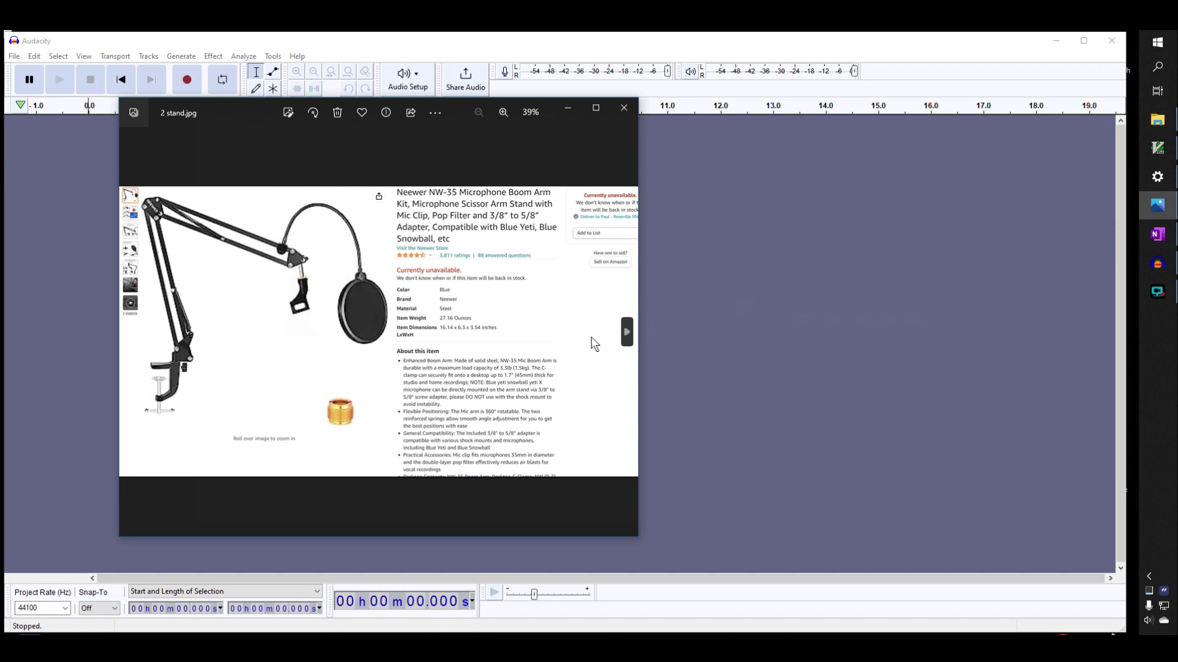
left_click(627, 334)
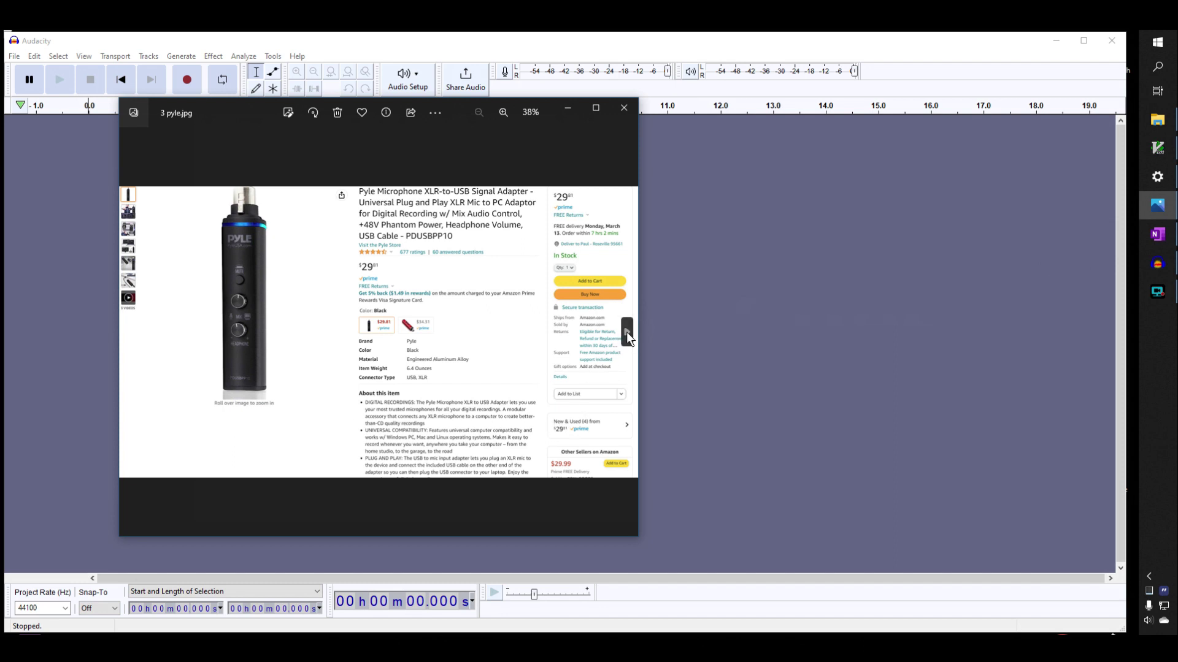
left_click(626, 331)
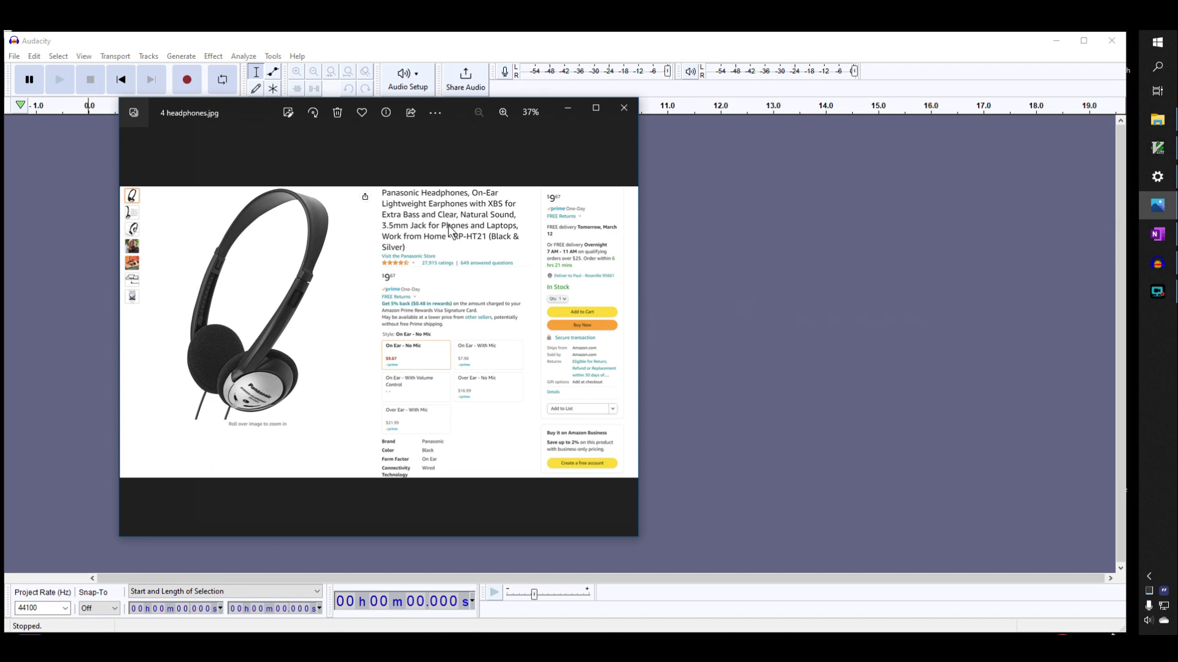
left_click(567, 109)
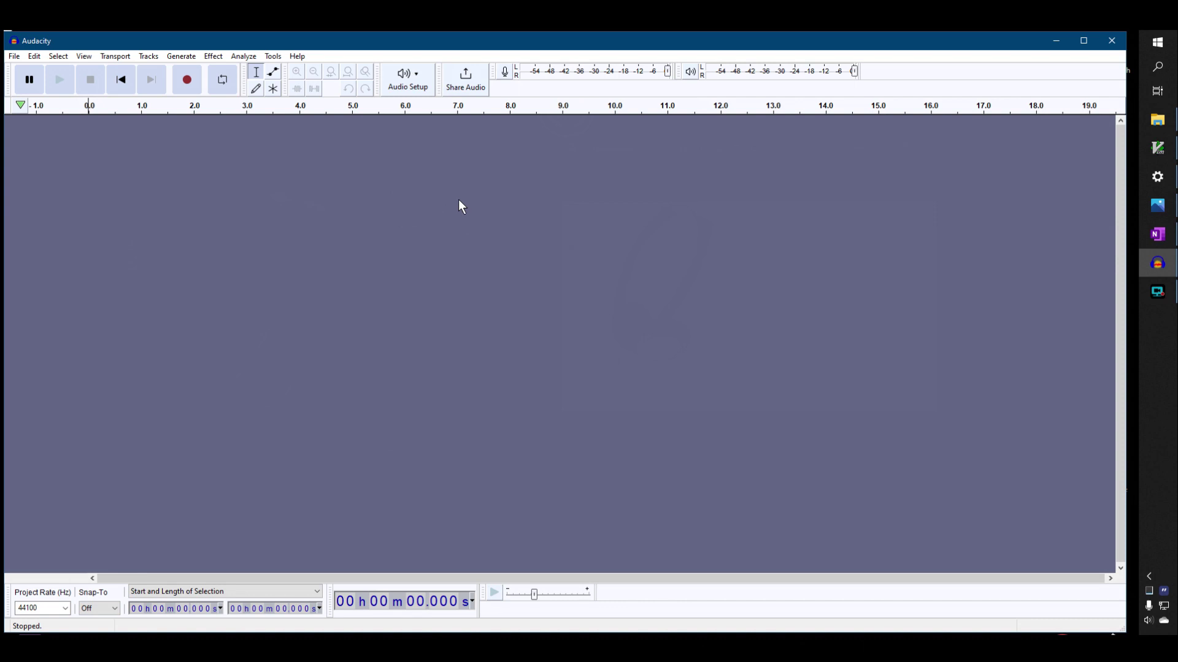
Step: Import '05 - Too Early to Say Goodnight (Male Vocal Version)' from the Purchased Music list
left_click(13, 57)
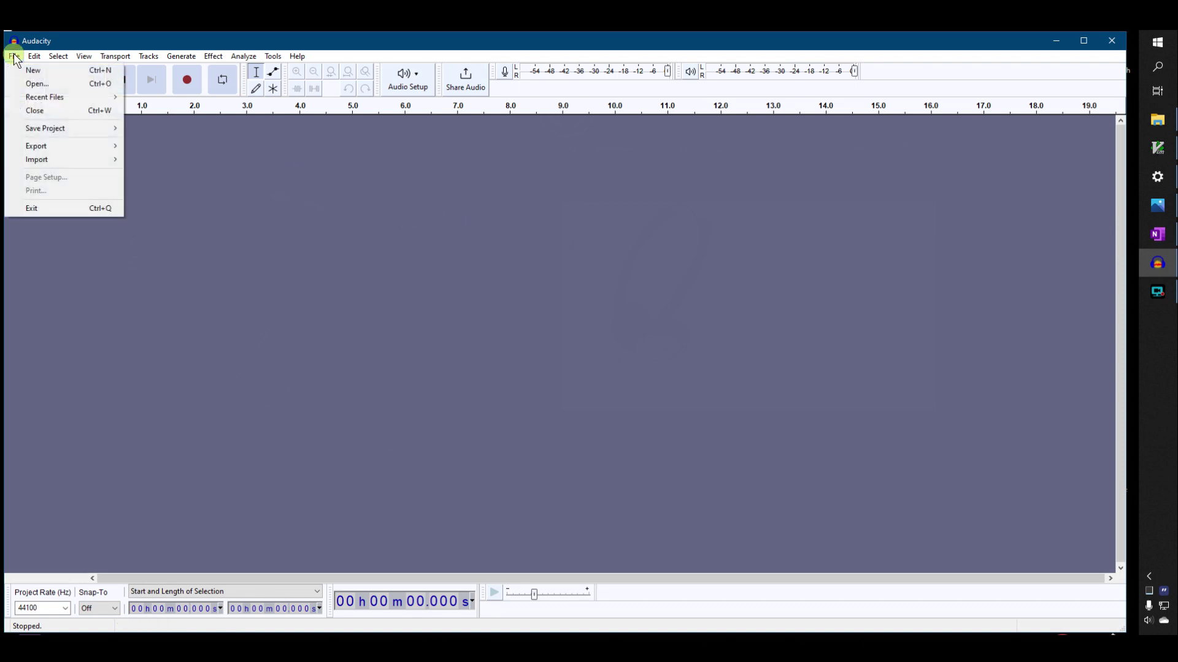
mouse_move(58, 154)
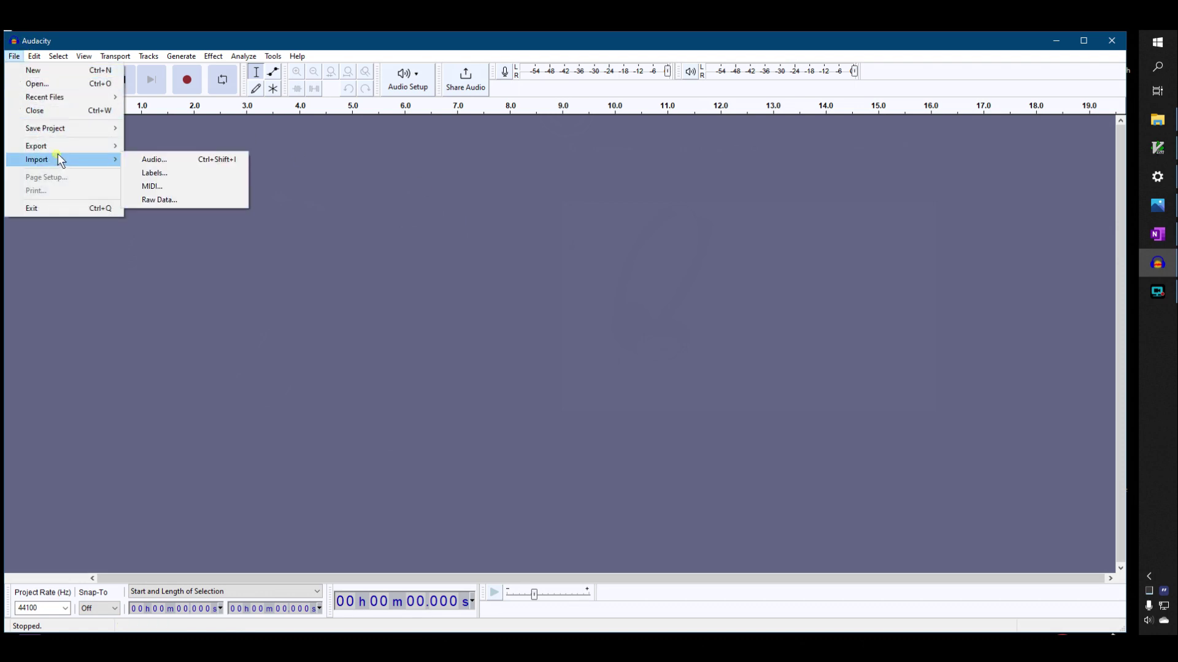
left_click(142, 160)
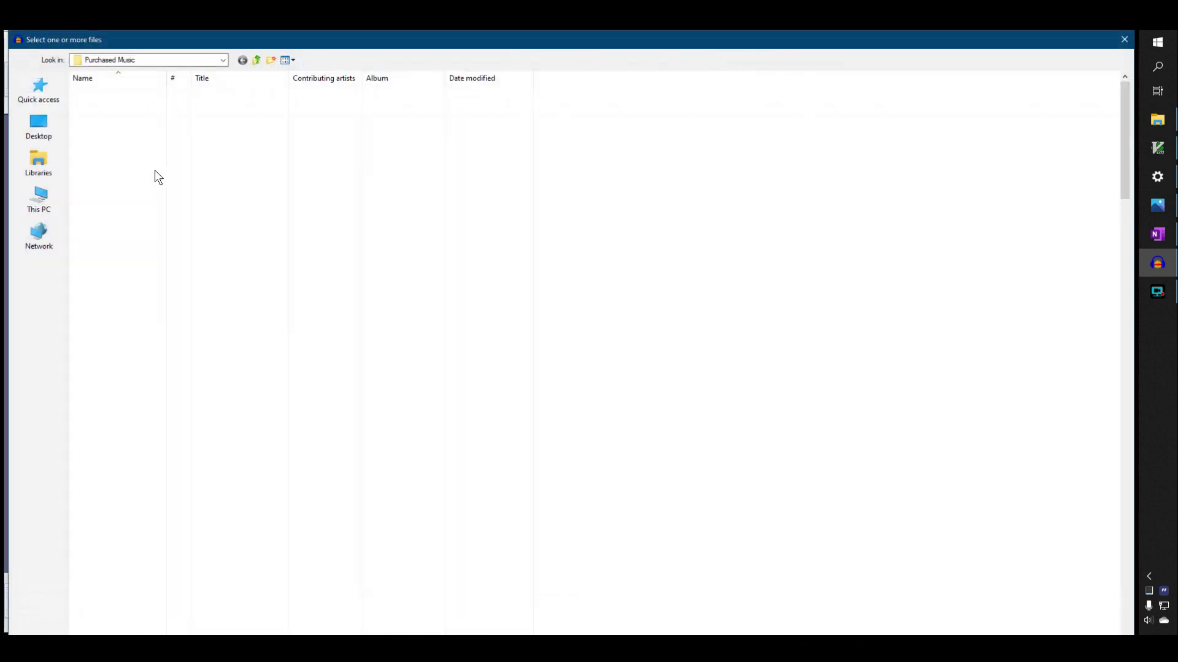
scroll(360, 321, "down", 20)
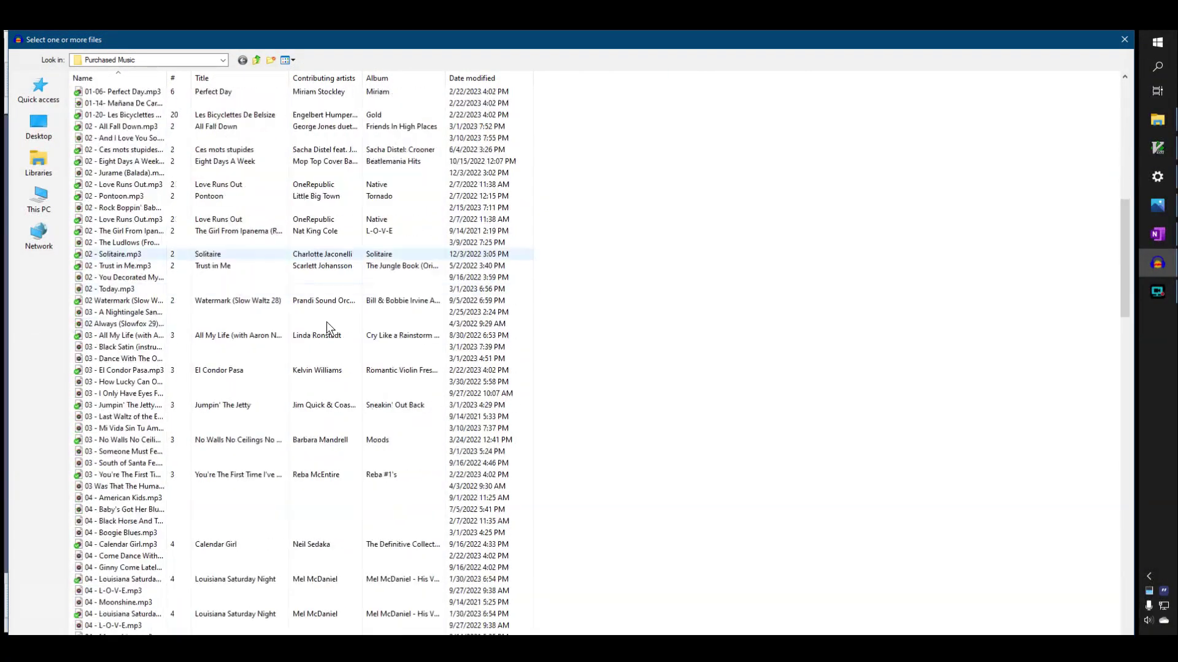
scroll(323, 321, "down", 4)
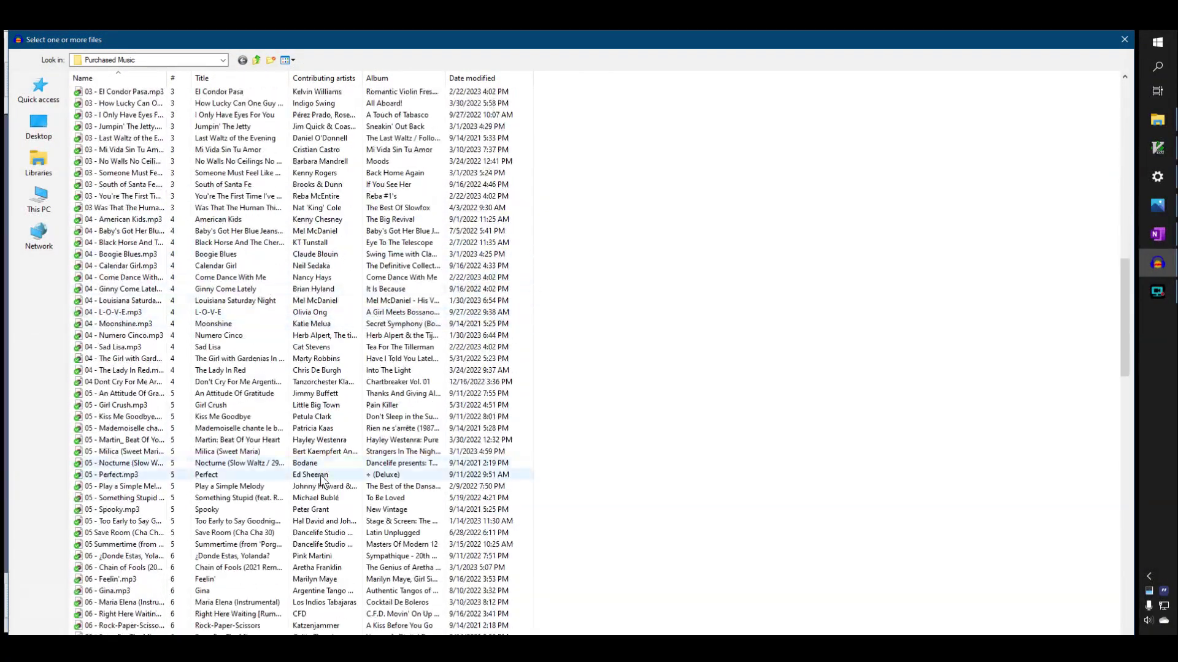
left_click(151, 521)
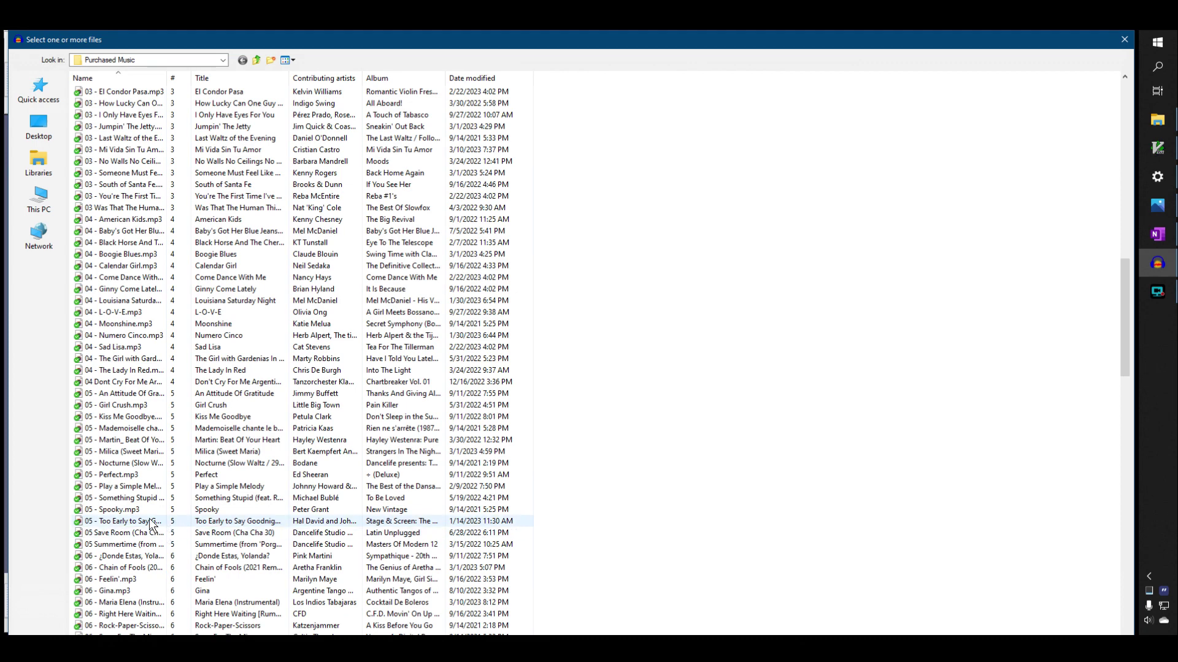
double_click(151, 522)
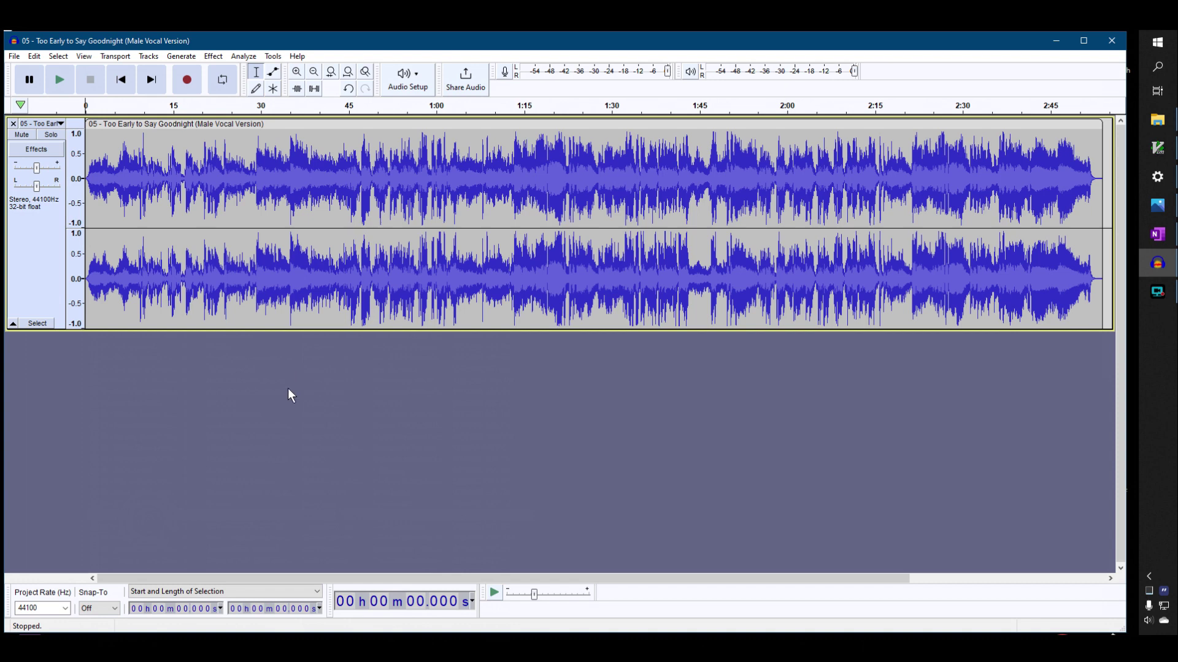
left_click(154, 55)
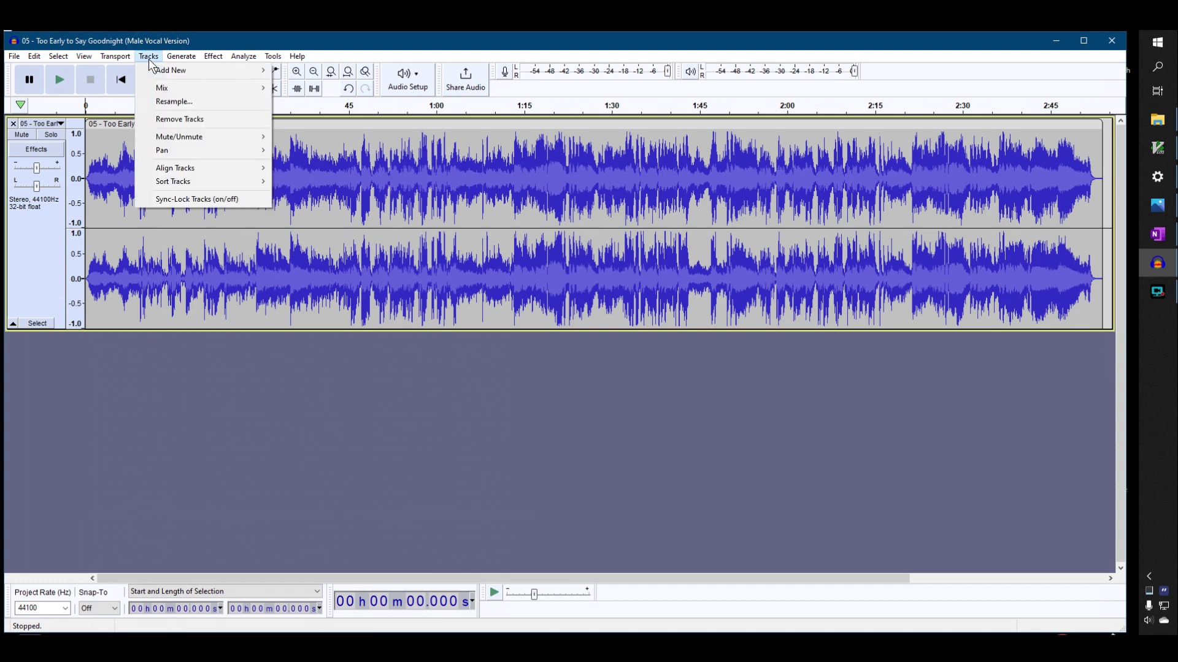
Step: Mix the stereo song down to one mono track and pan it all the way to L
mouse_move(208, 86)
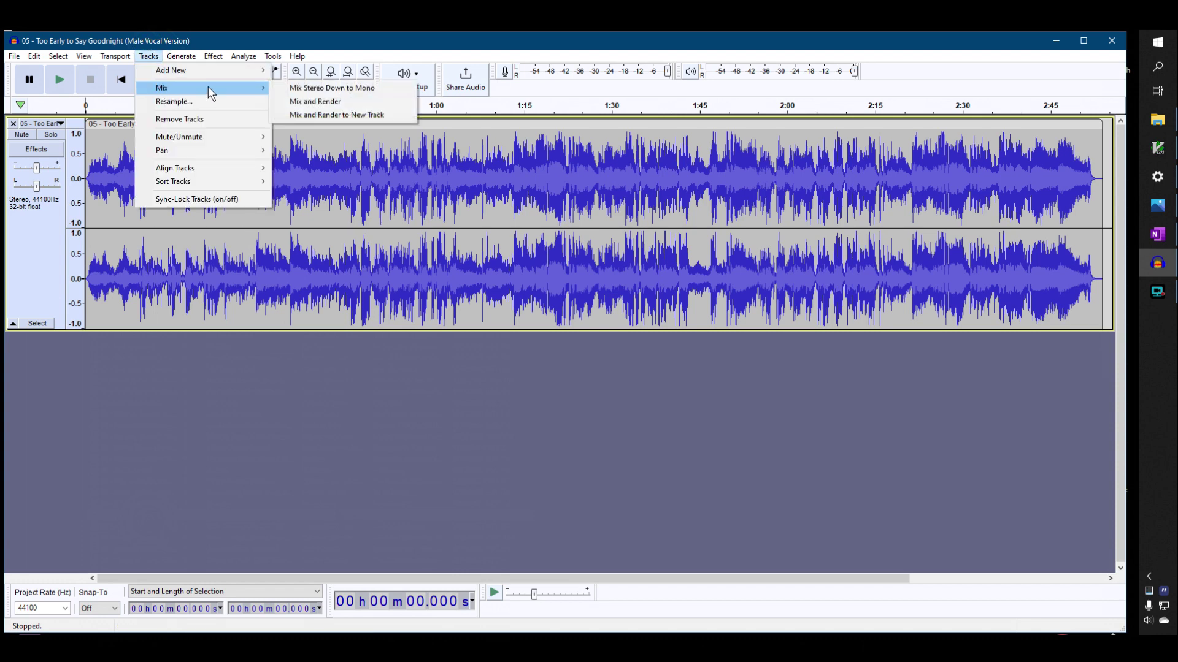
left_click(305, 89)
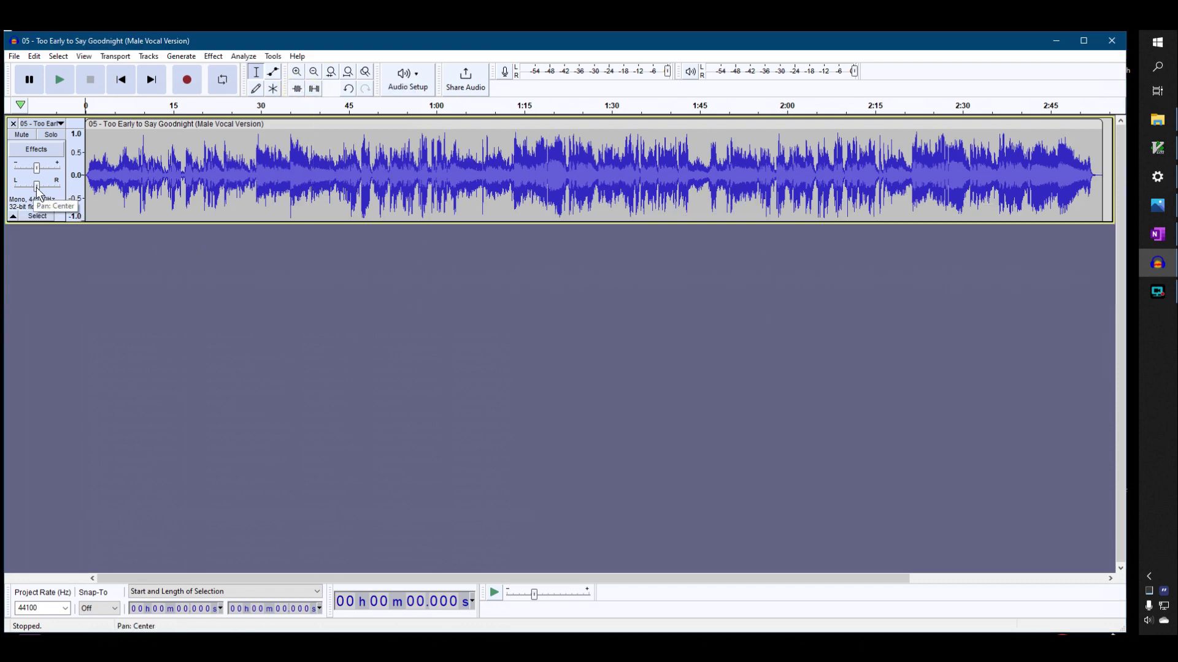
left_click_drag(37, 186, 15, 186)
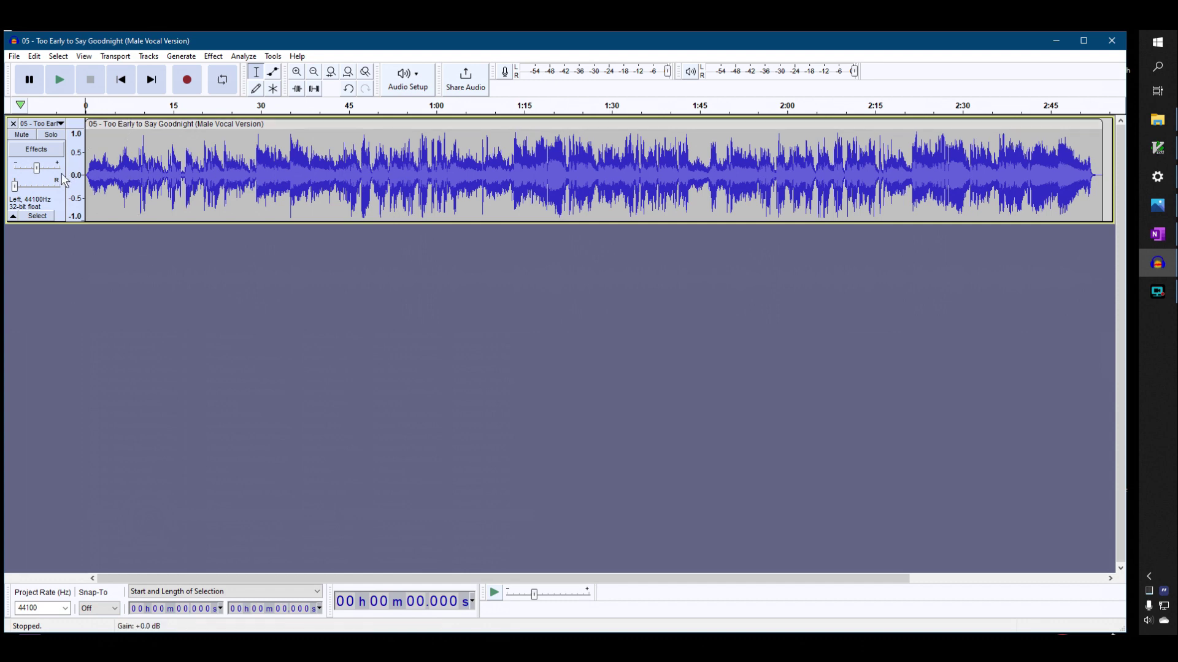
Step: Apply Amplify at -2 dB to the whole song clip, then deselect it
double_click(370, 184)
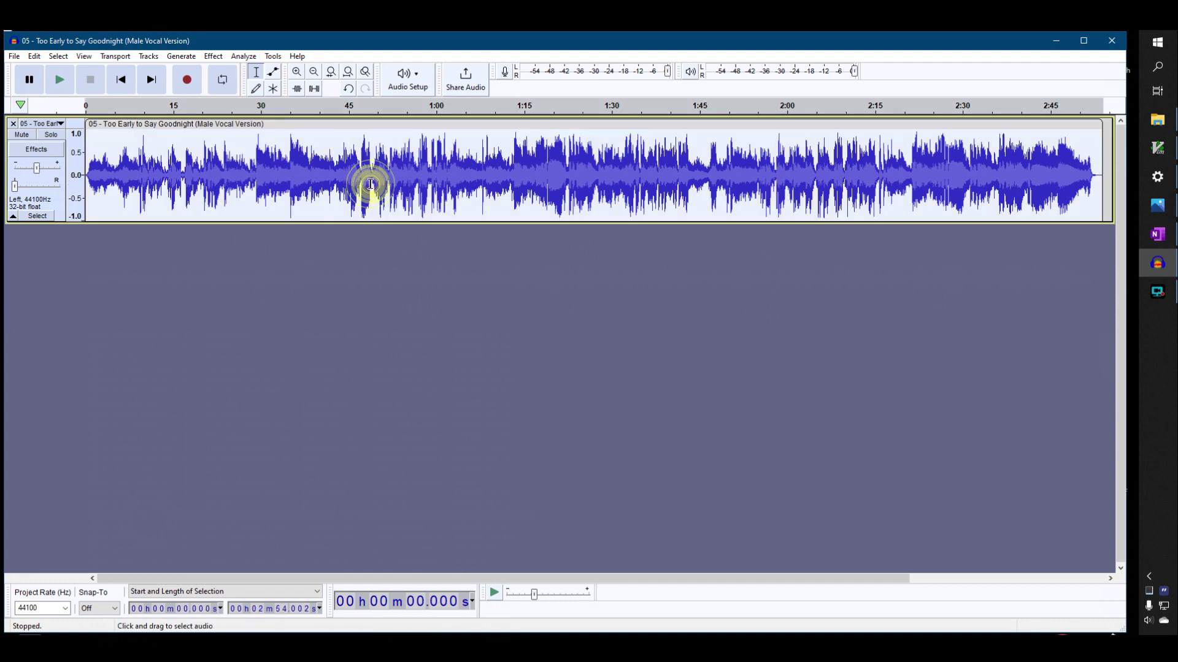
left_click(214, 56)
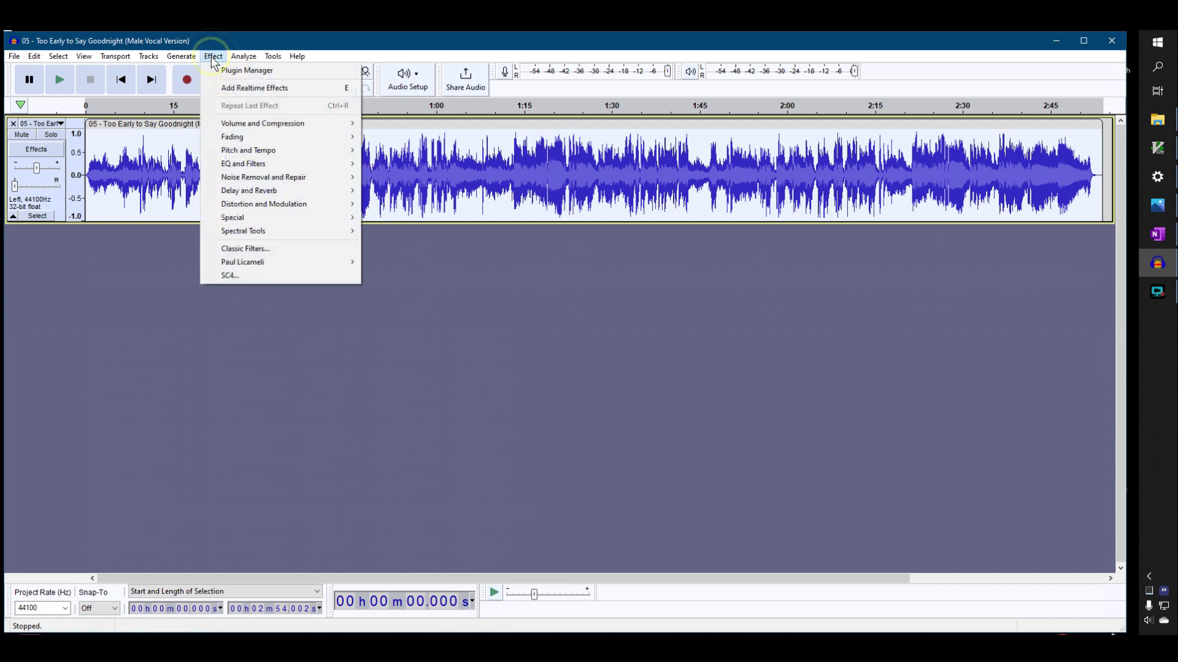
mouse_move(266, 130)
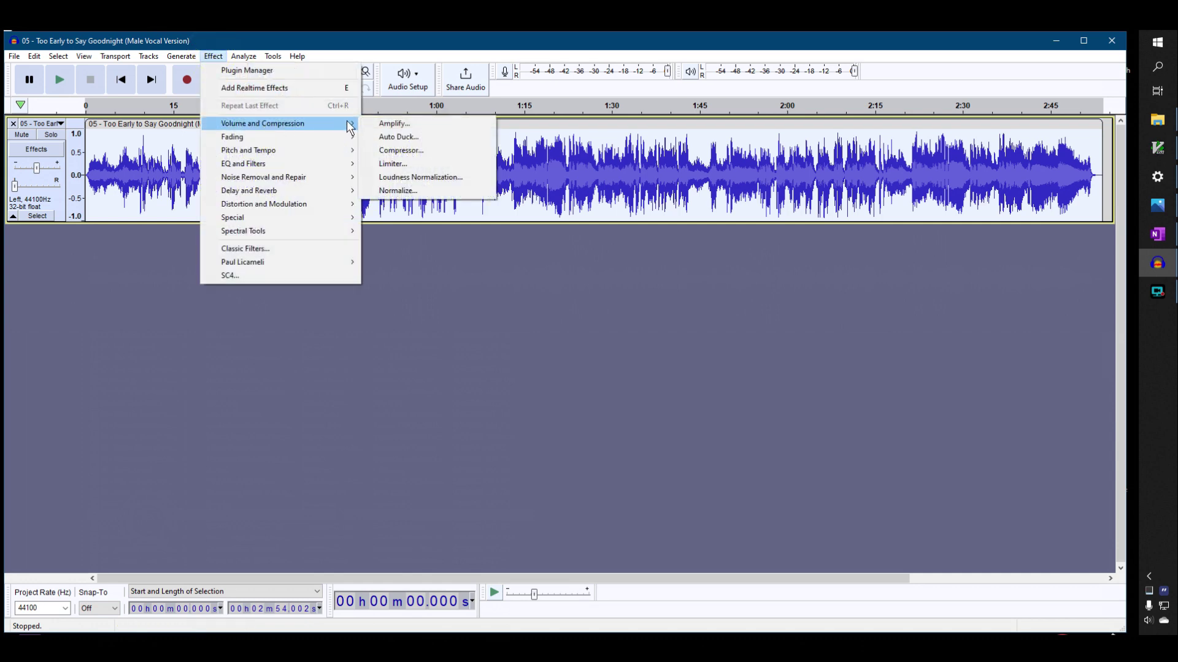
left_click(391, 124)
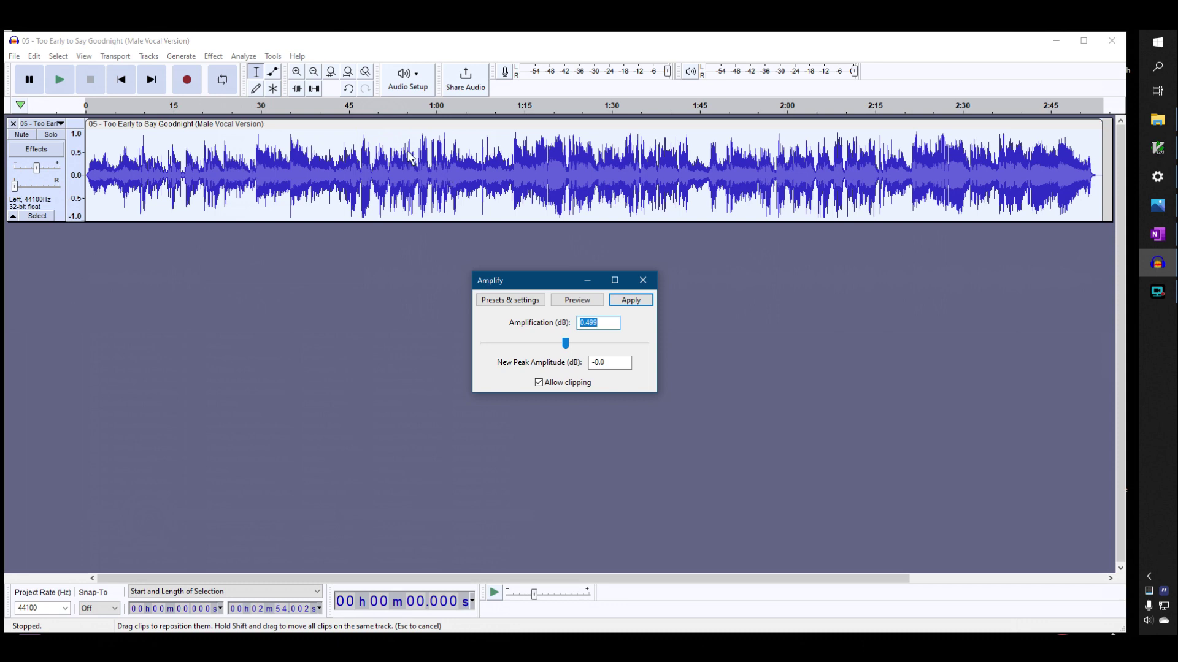
type("-2")
key("Return")
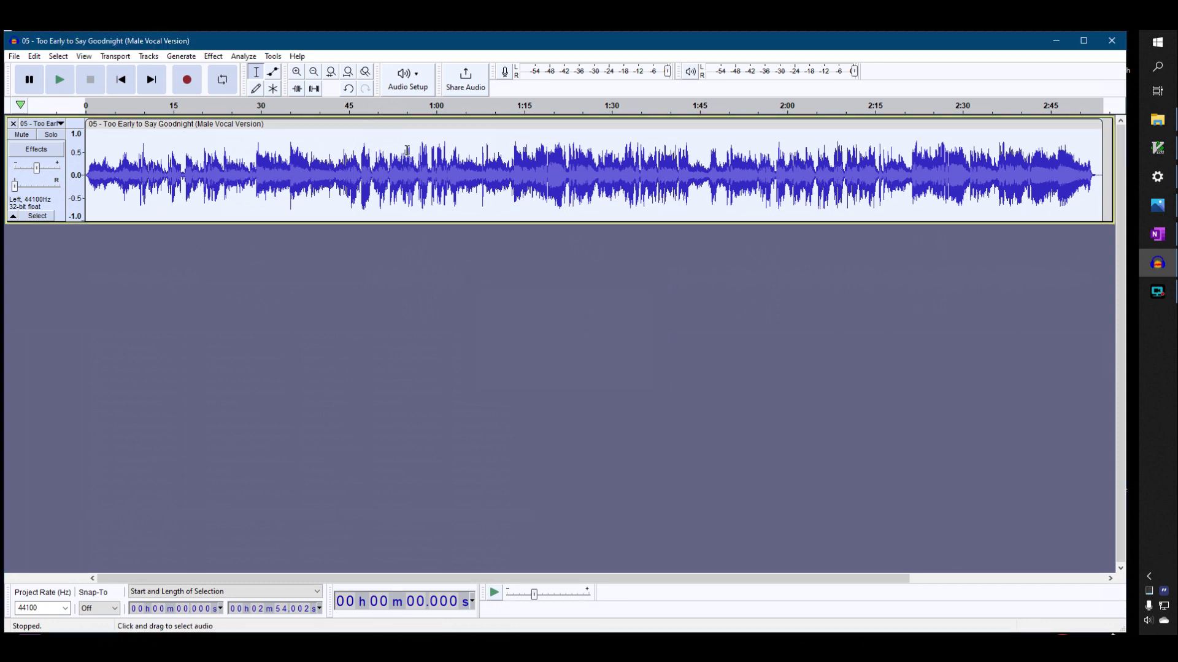
left_click(343, 172)
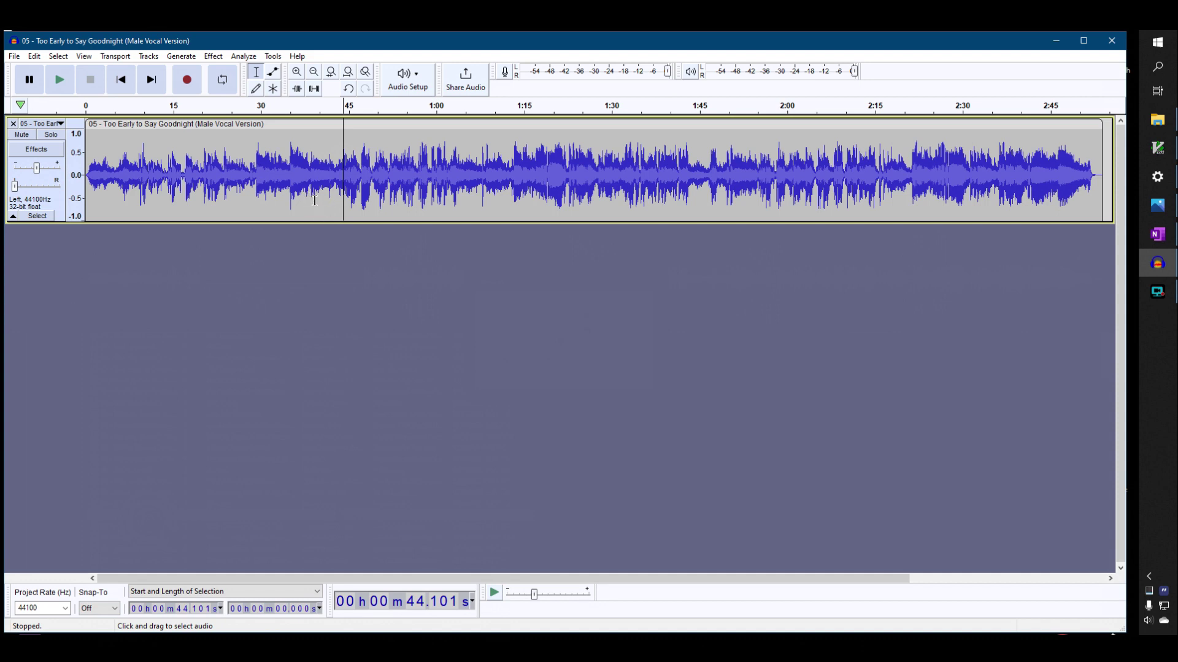
Step: Slow the whole song by -2.2% with Change Tempo, with high-quality stretching turned off
double_click(315, 200)
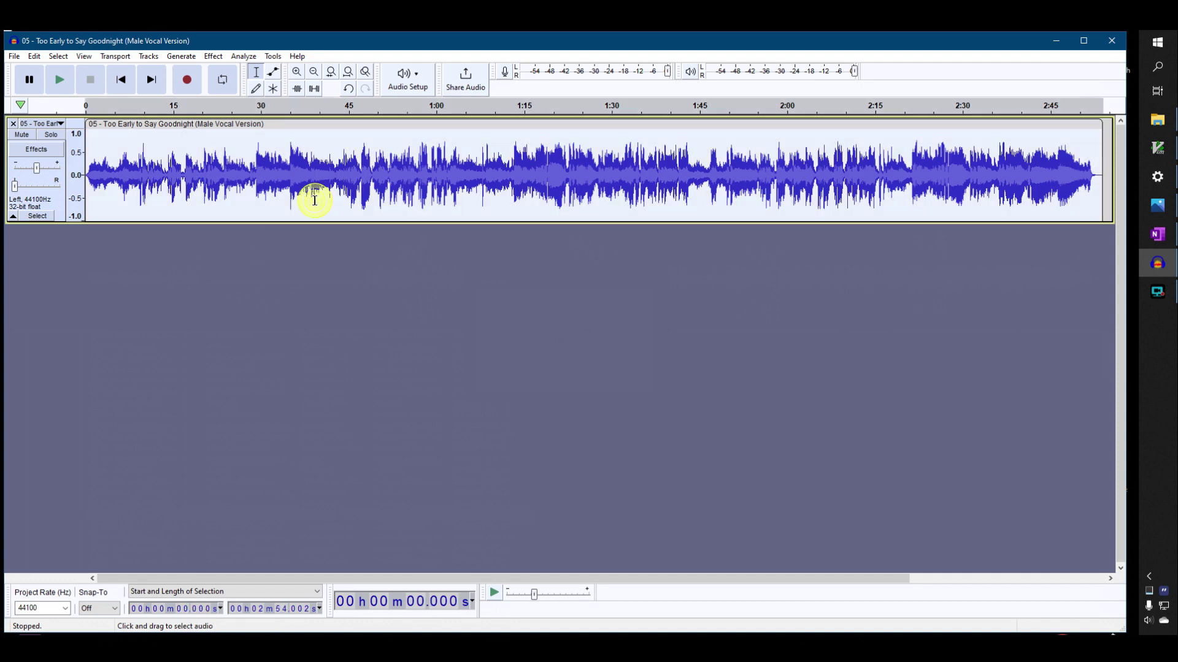
left_click(215, 58)
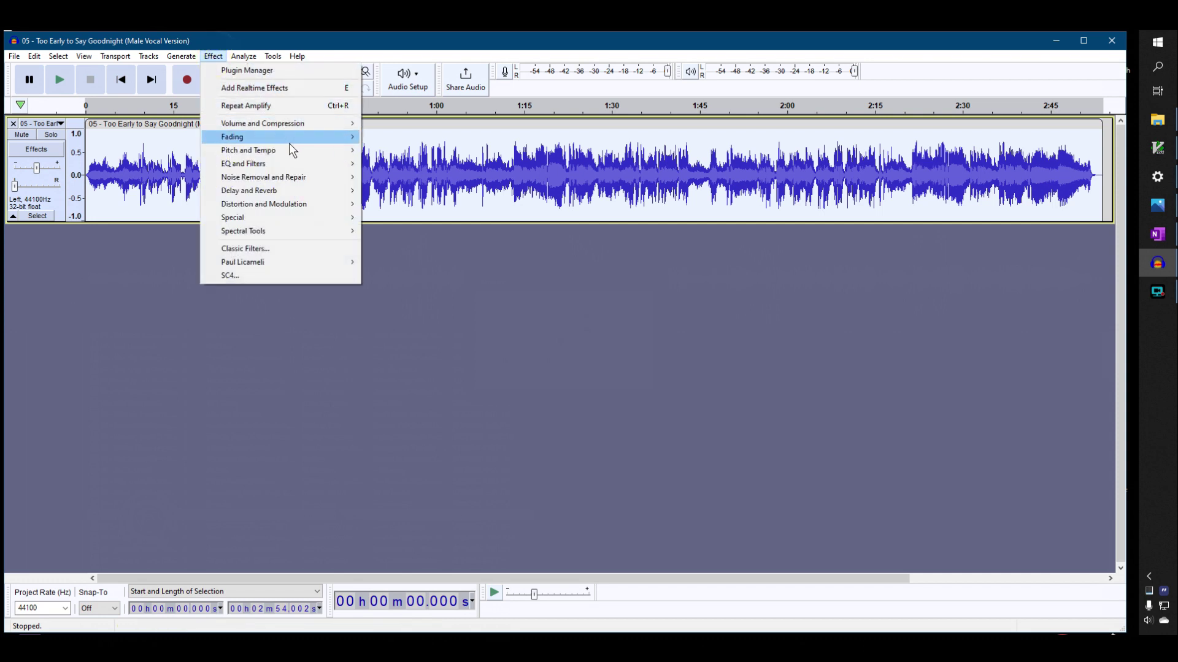
mouse_move(300, 152)
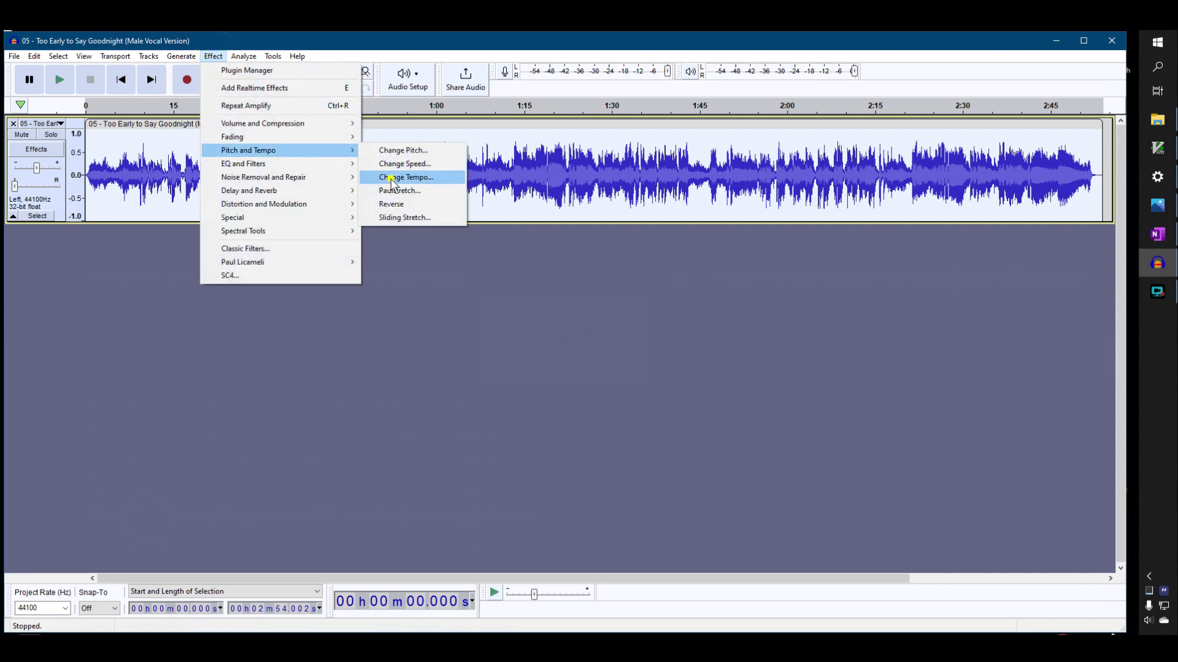
left_click(392, 179)
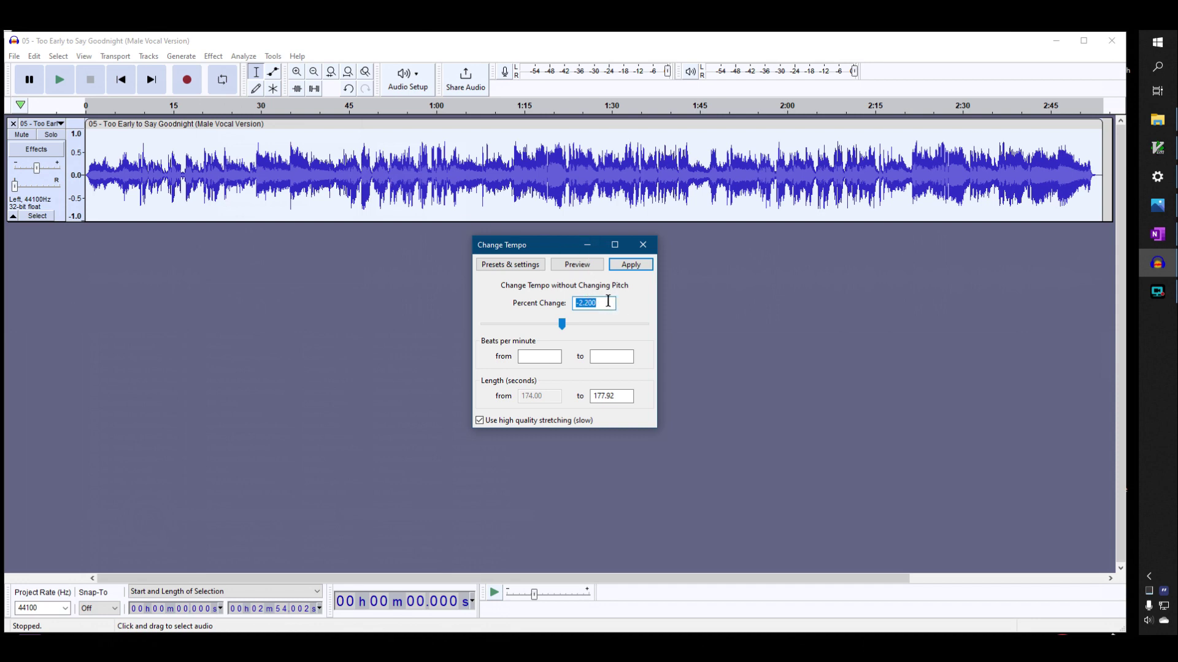
left_click(479, 420)
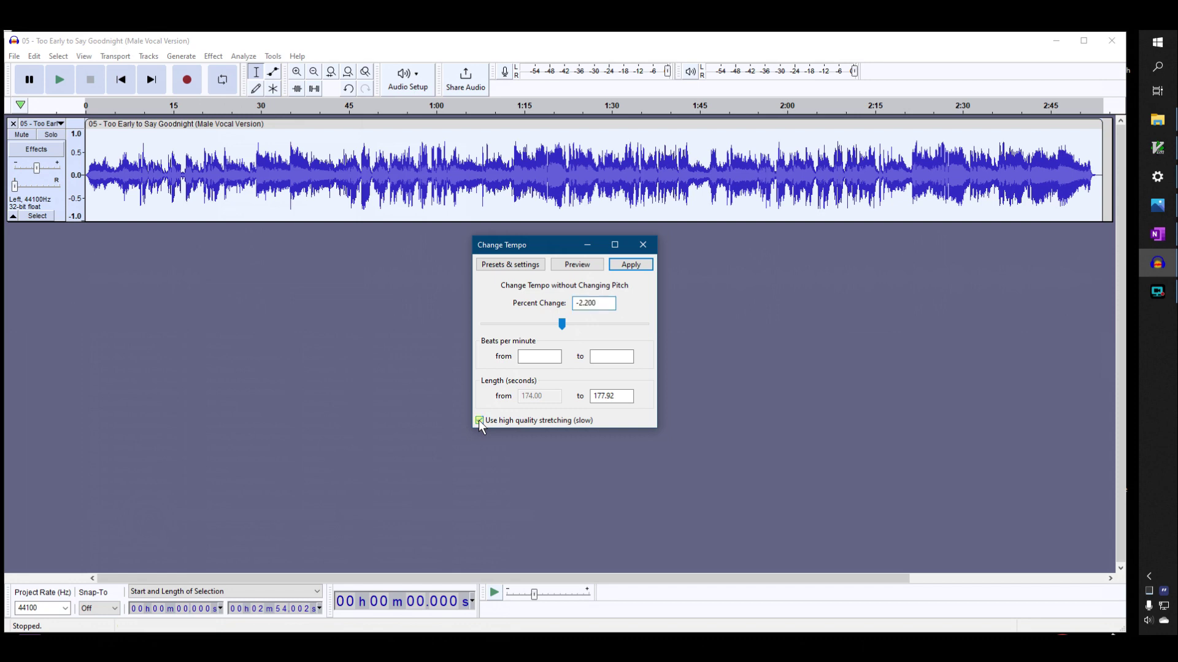
left_click(633, 271)
left_click(631, 265)
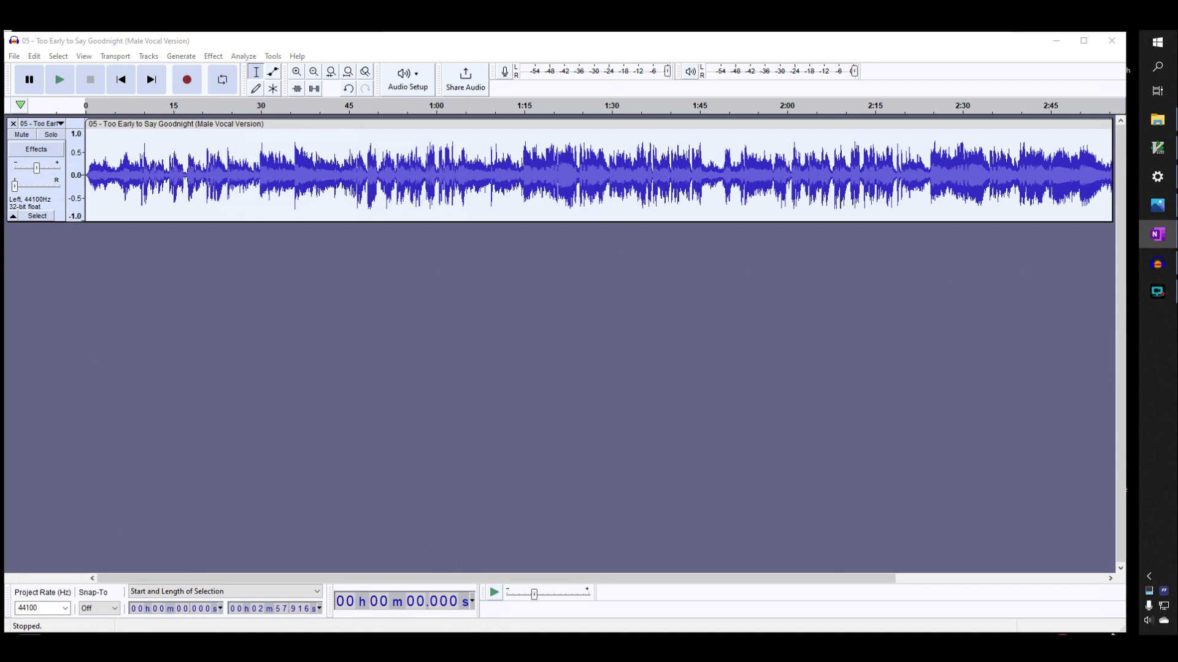
Step: Zoom in on the song's opening and drag the clip to start about 1.8 s into the timeline
left_click(242, 239)
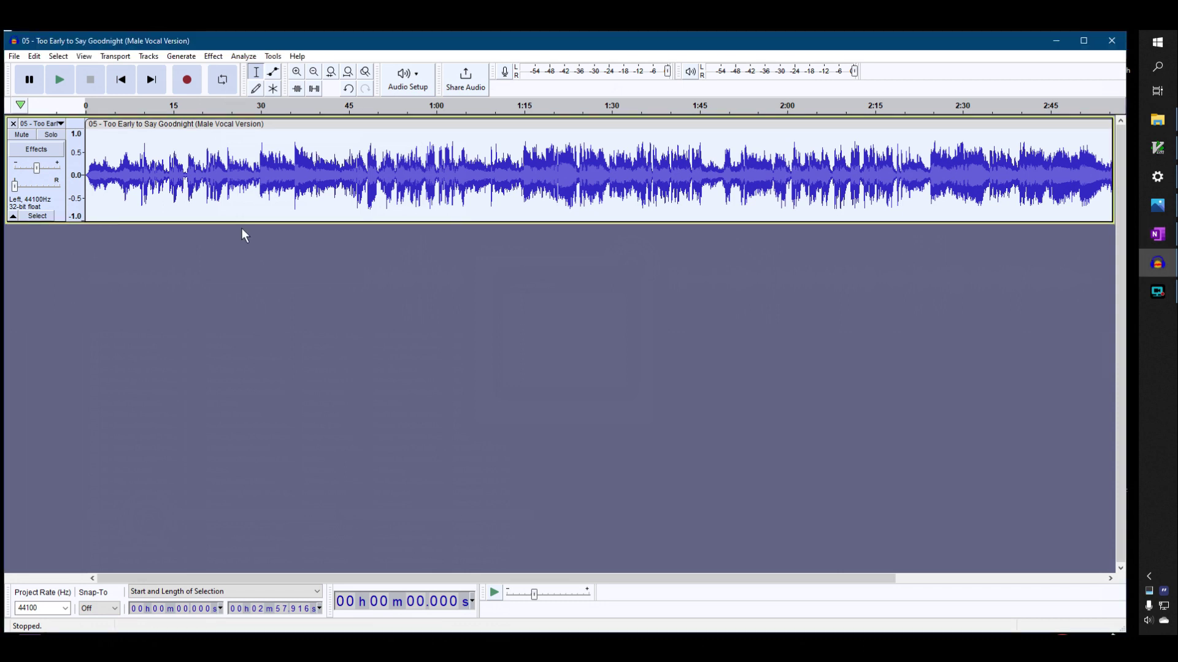
left_click(121, 80)
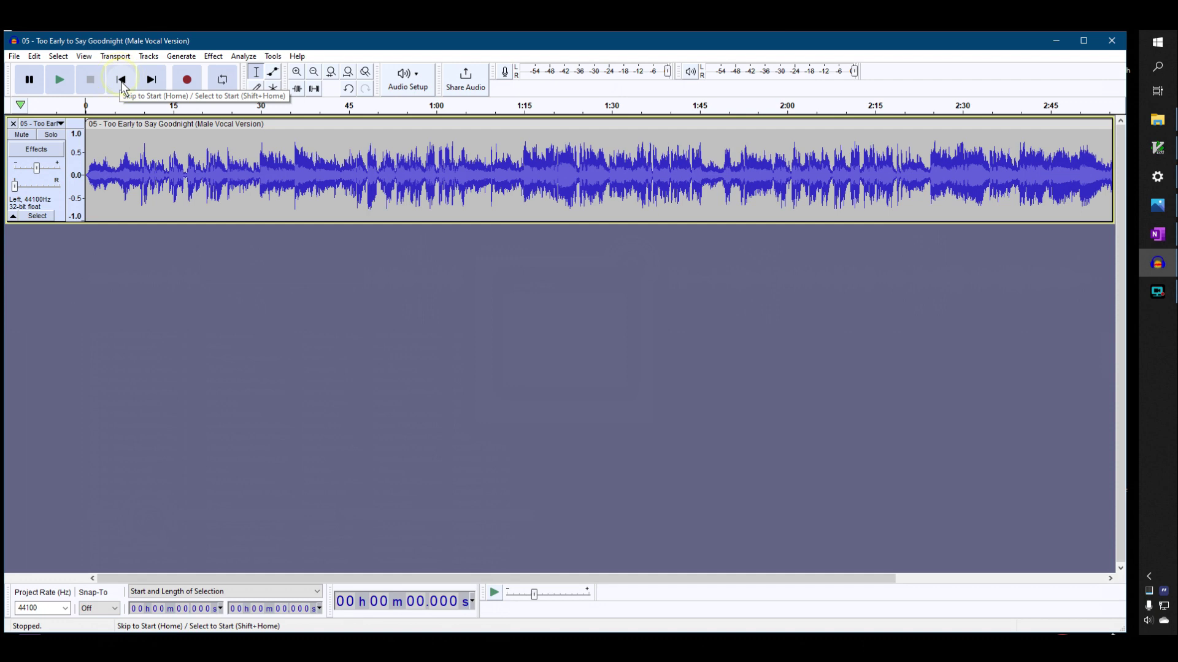
left_click(296, 72)
left_click(295, 72)
left_click(296, 72)
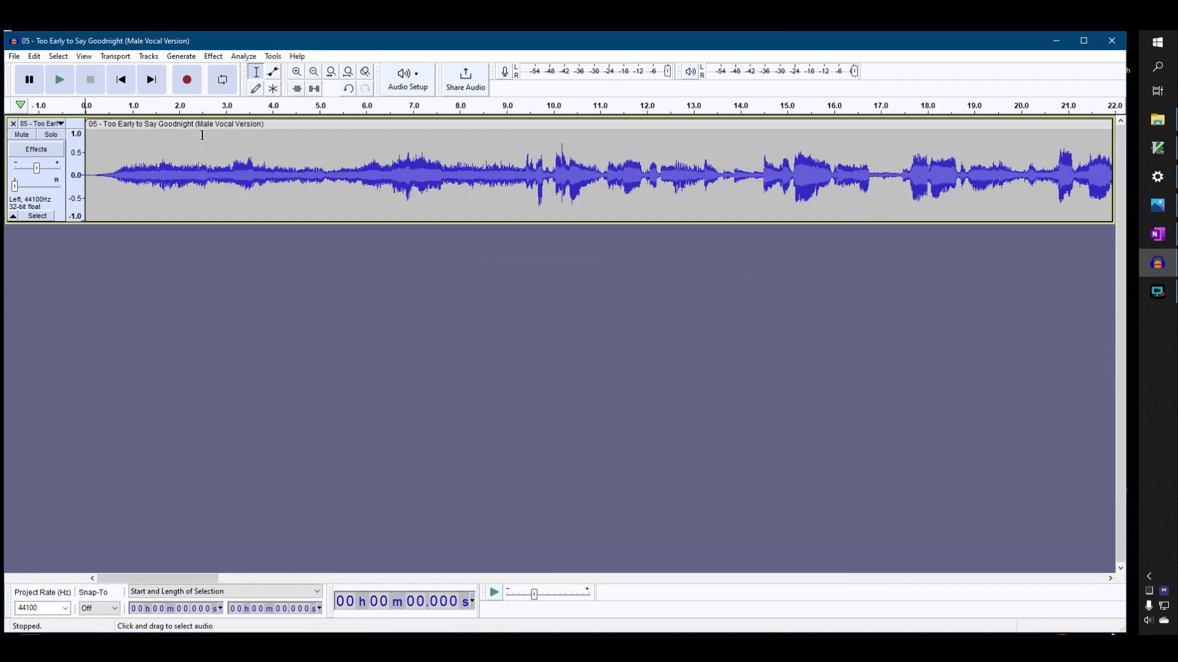
left_click_drag(197, 120, 277, 133)
key("alt+Tab")
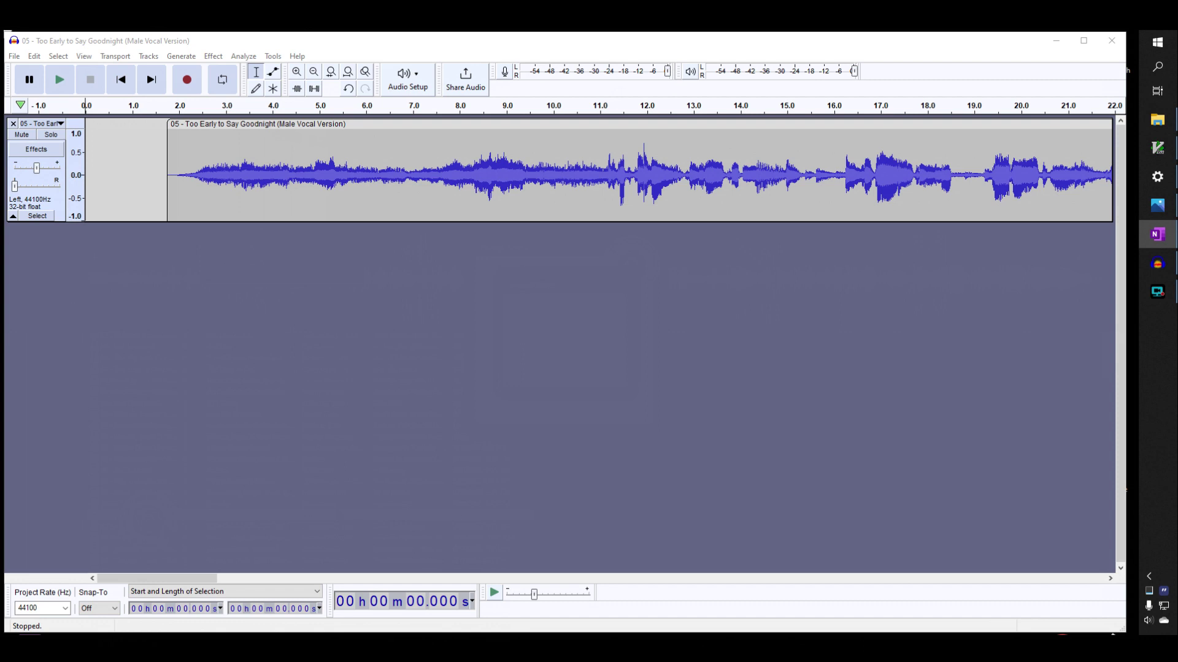
key("alt+Tab")
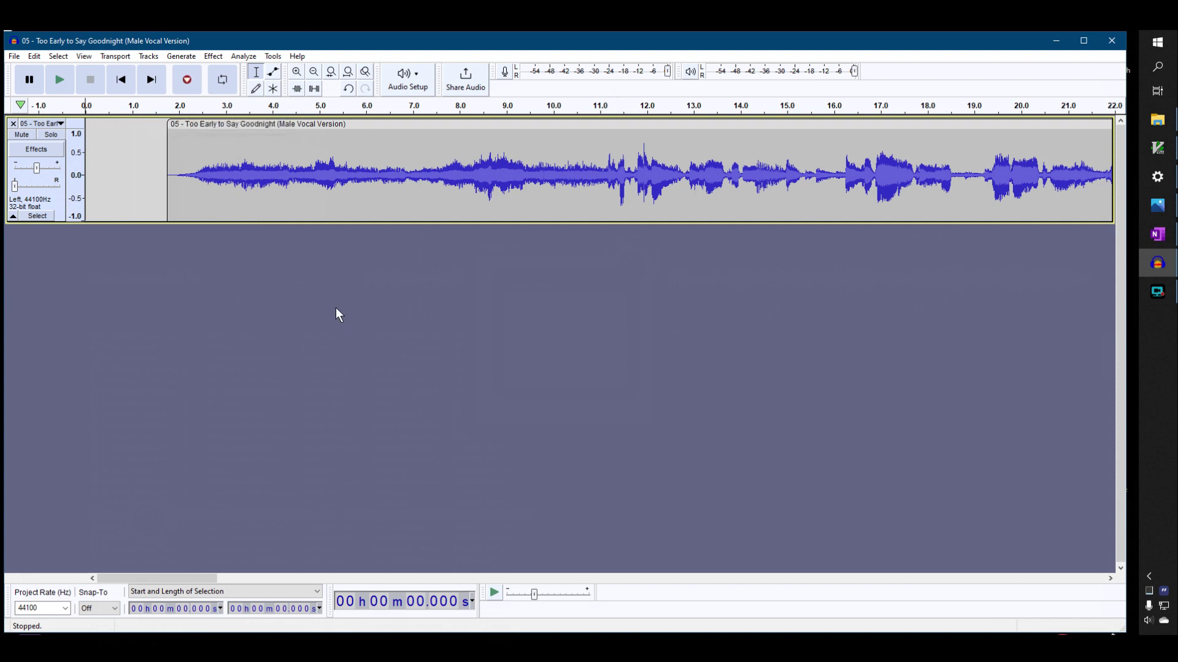
Step: Record about 15 seconds of voice cue into a new mono track, Audio 1
key("r")
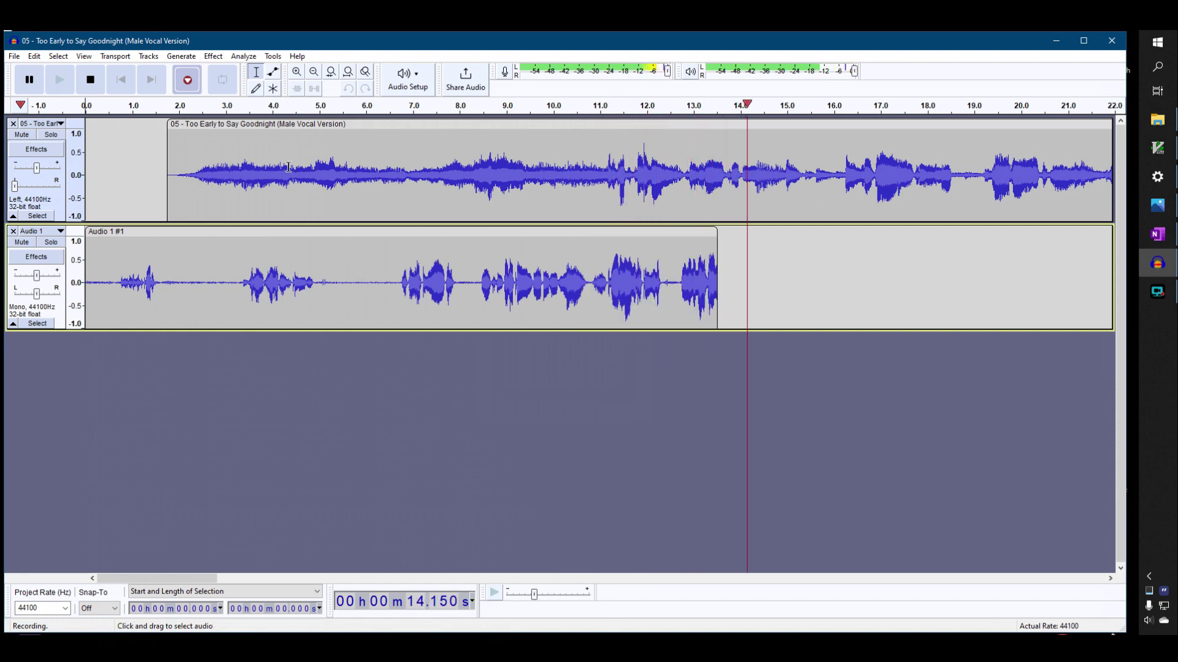
left_click(92, 83)
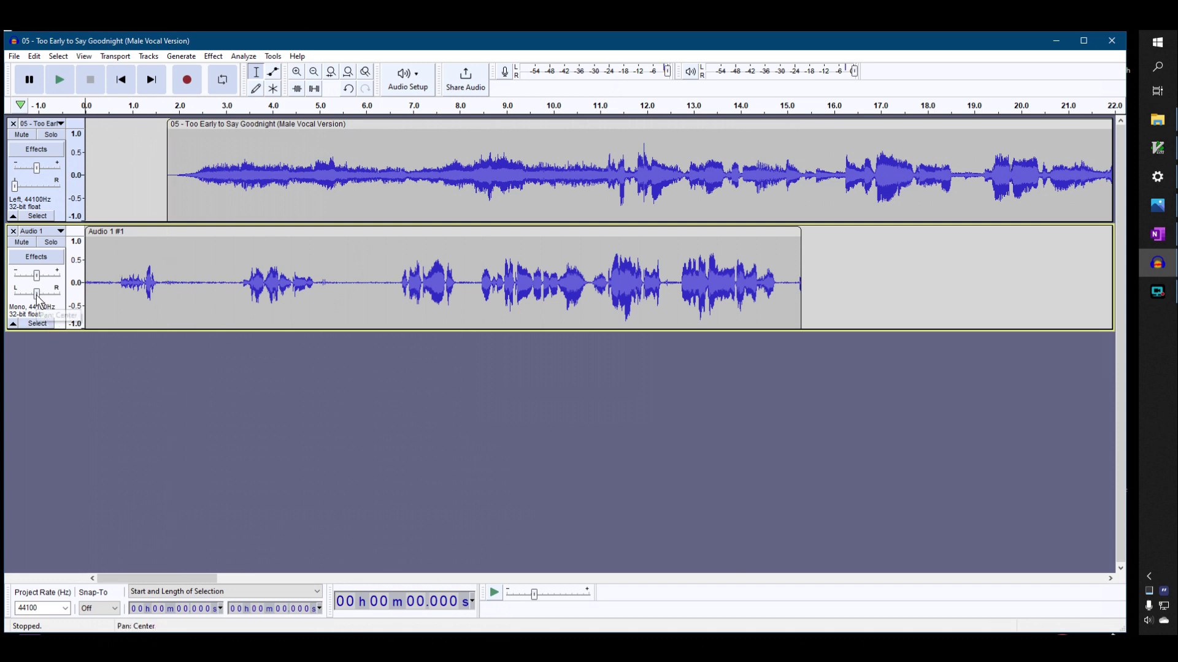
Step: Pan Audio 1 fully right and delete the last 0.81 s of the voice clip
left_click_drag(37, 299, 59, 295)
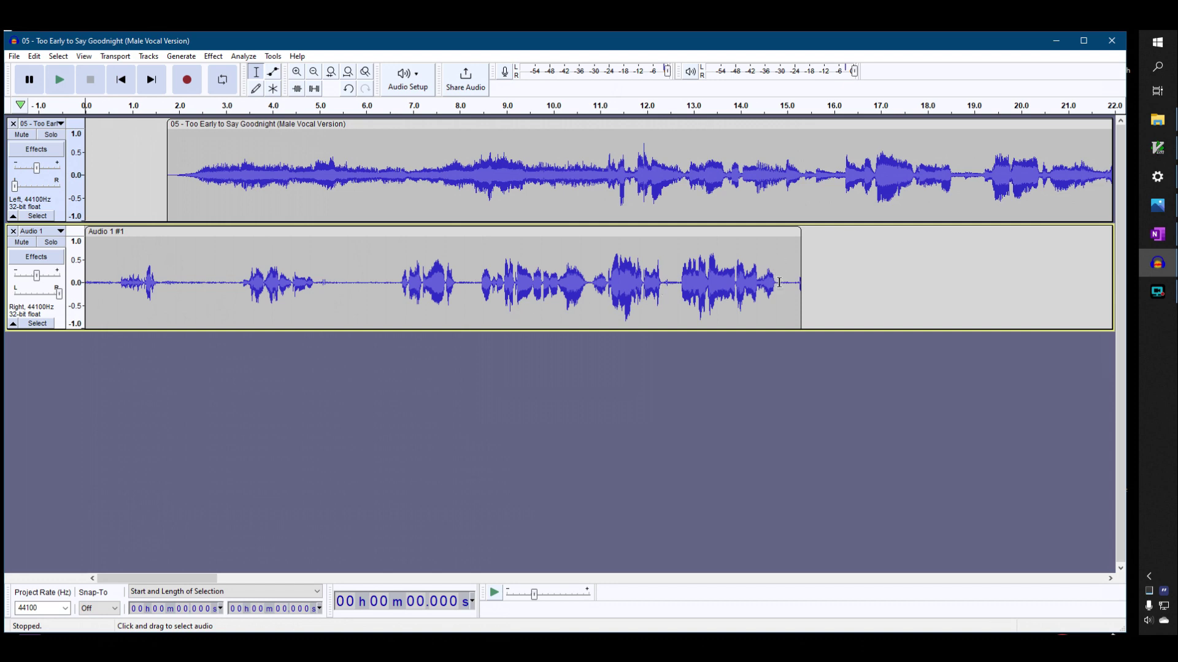
left_click_drag(779, 282, 816, 280)
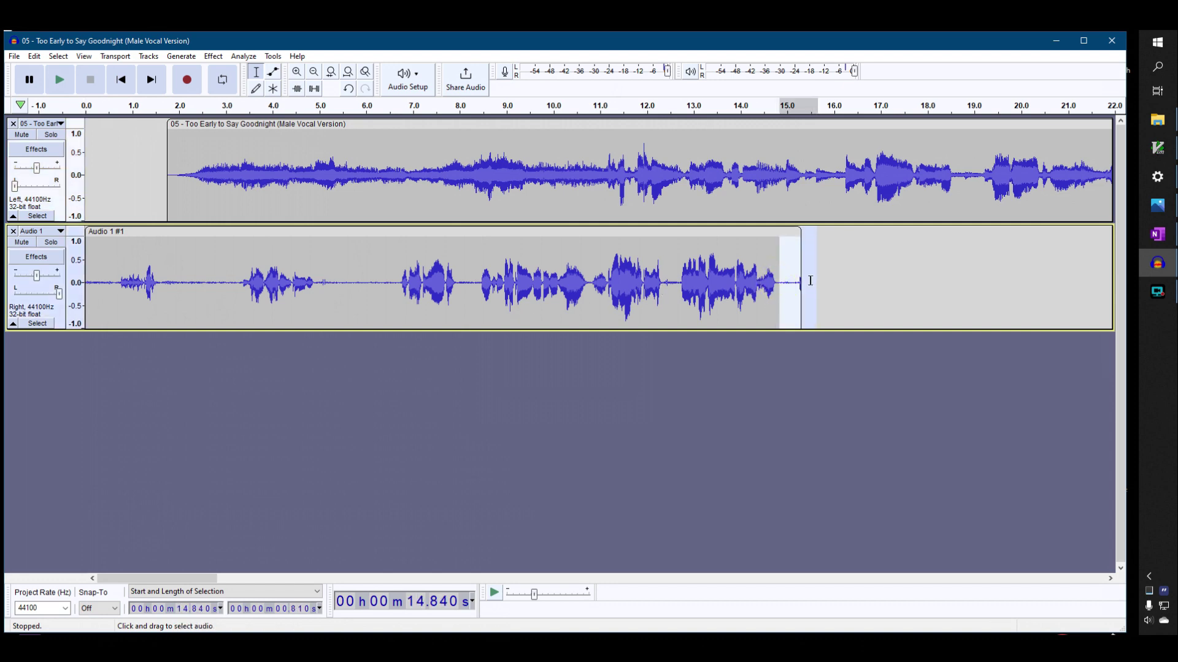
key("Delete")
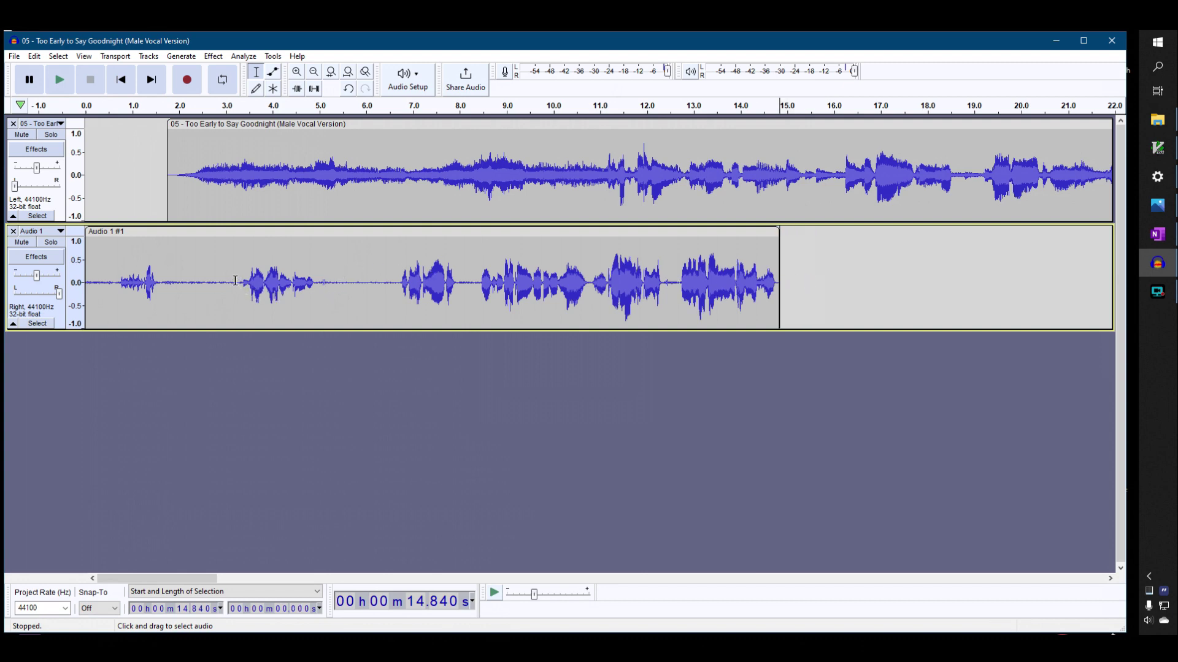
Step: Silence the voice track's first 3.29 s, check it with mute, and return to the start
left_click_drag(239, 283, 79, 294)
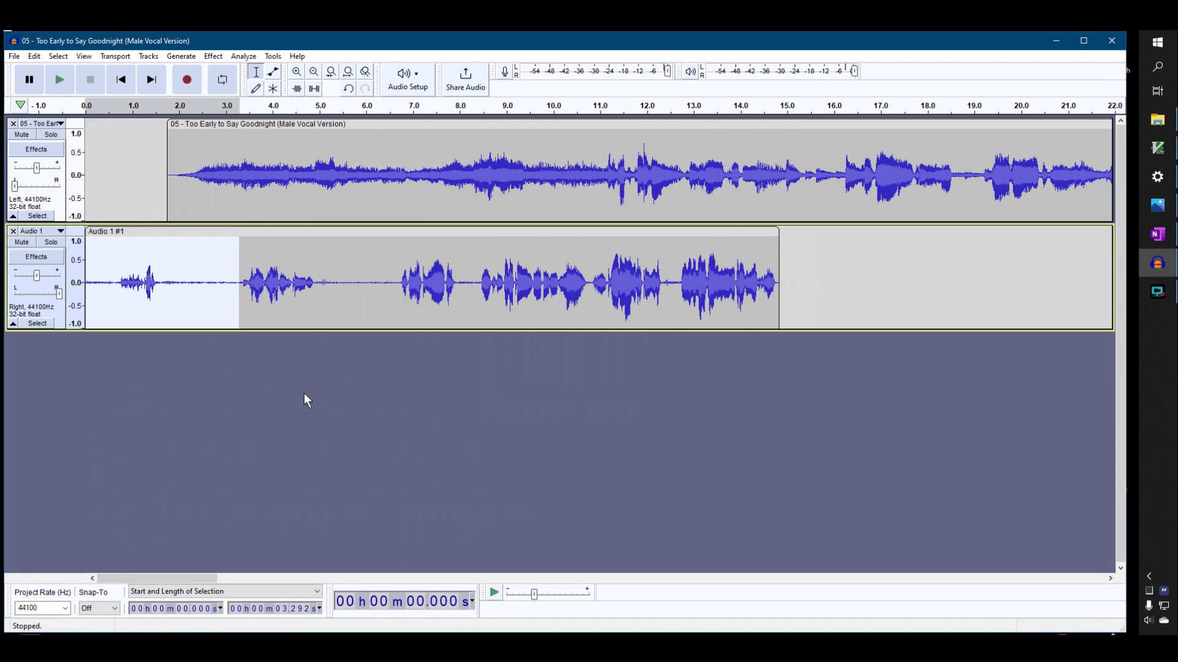
key("ctrl+l")
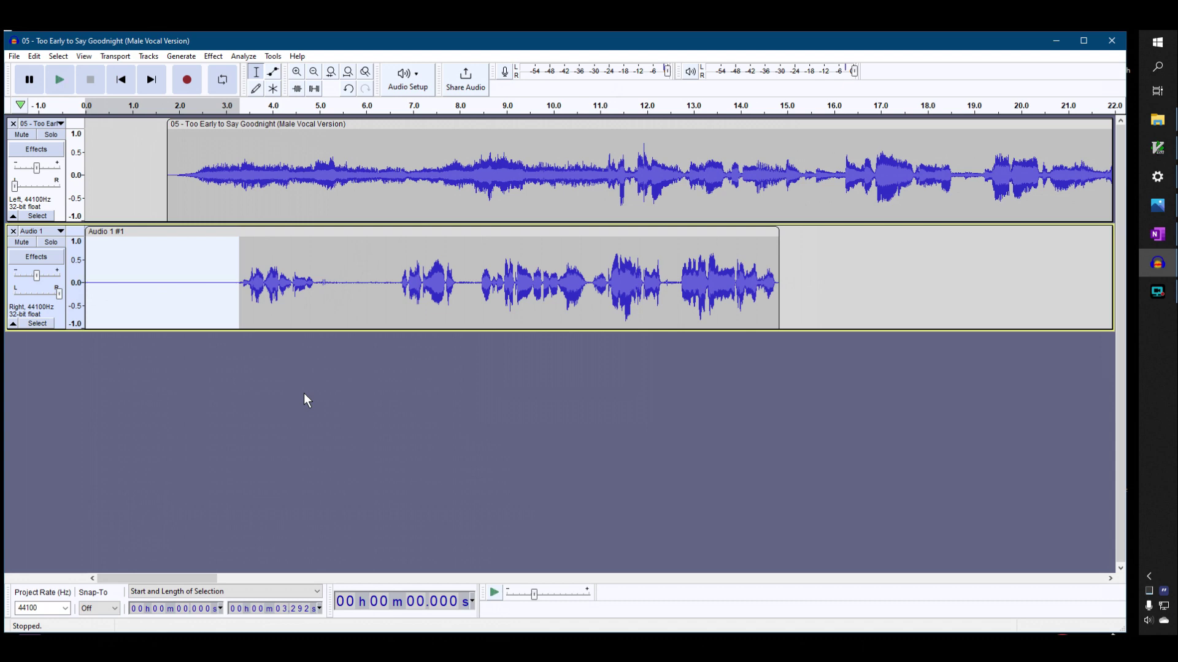
left_click(1157, 234)
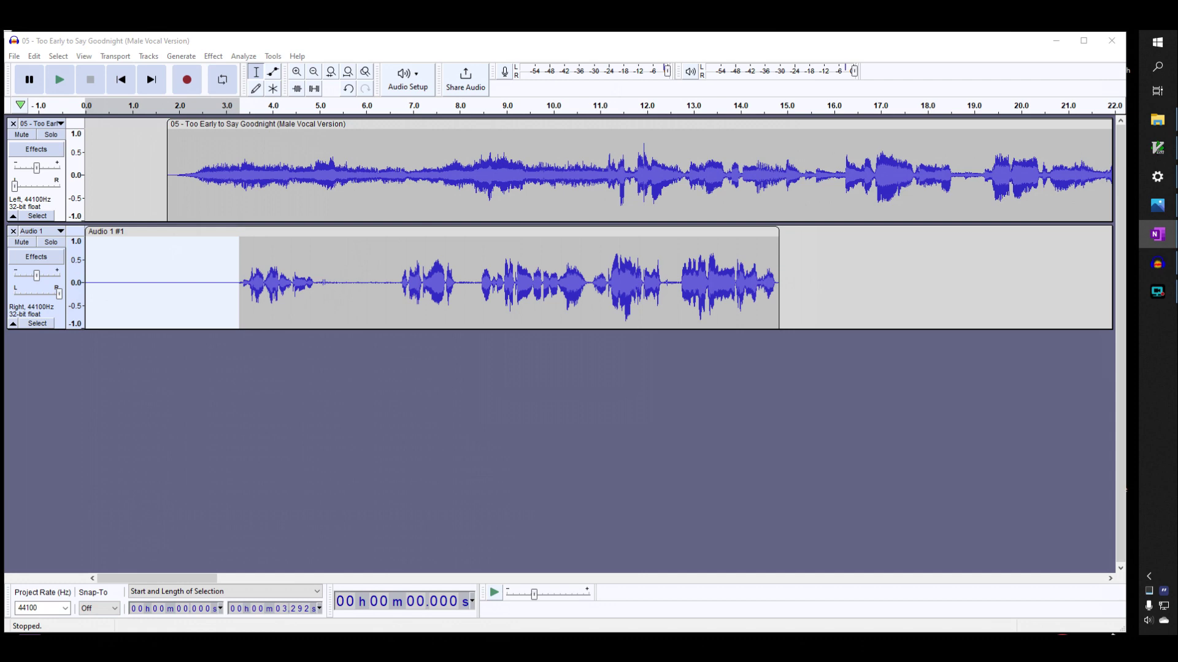
left_click(22, 243)
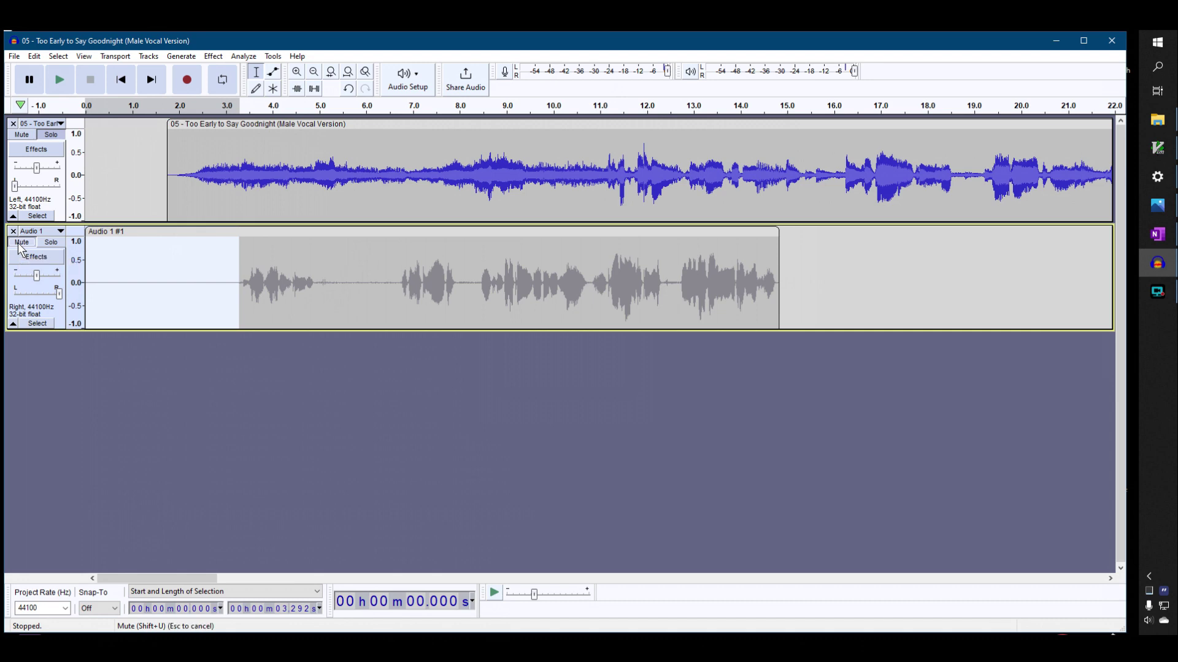
left_click(20, 244)
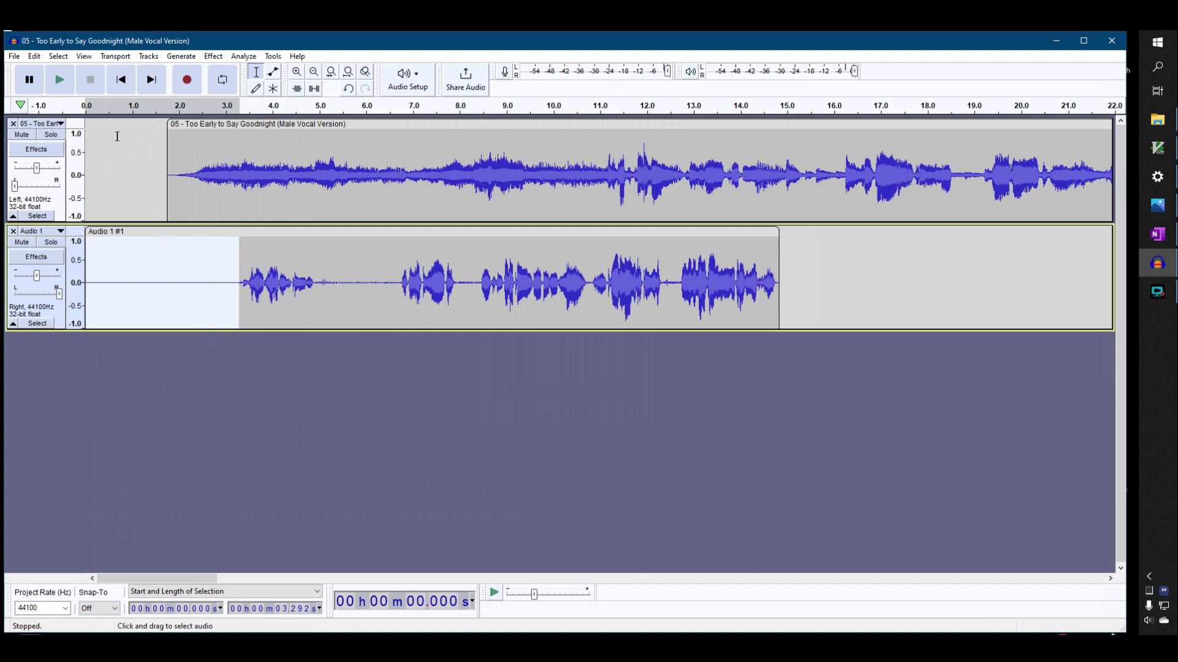
left_click(122, 82)
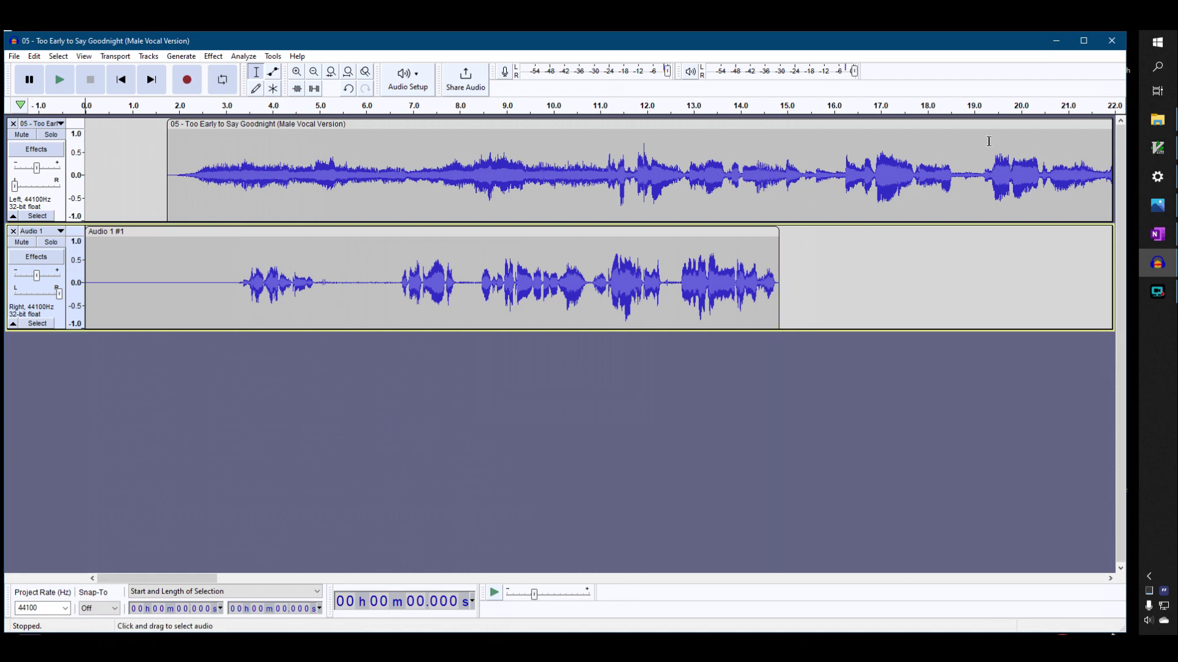
Step: Switch on Windows mono audio through a 'mono' Settings search, then minimize Settings
left_click(1153, 49)
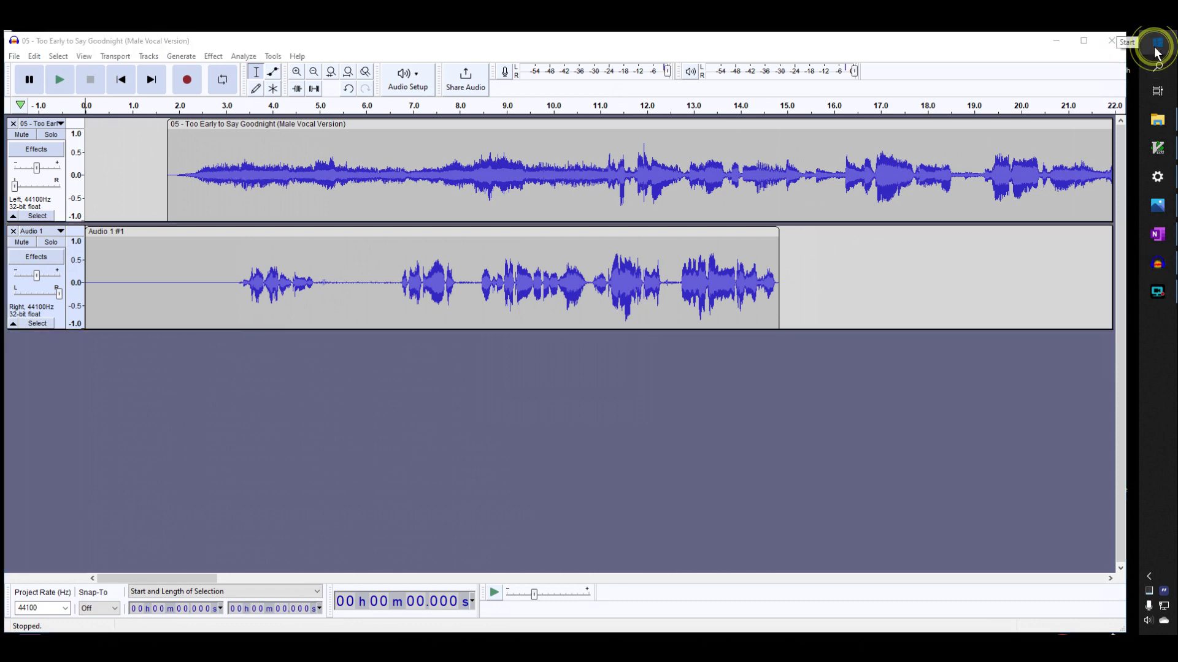
type("mono")
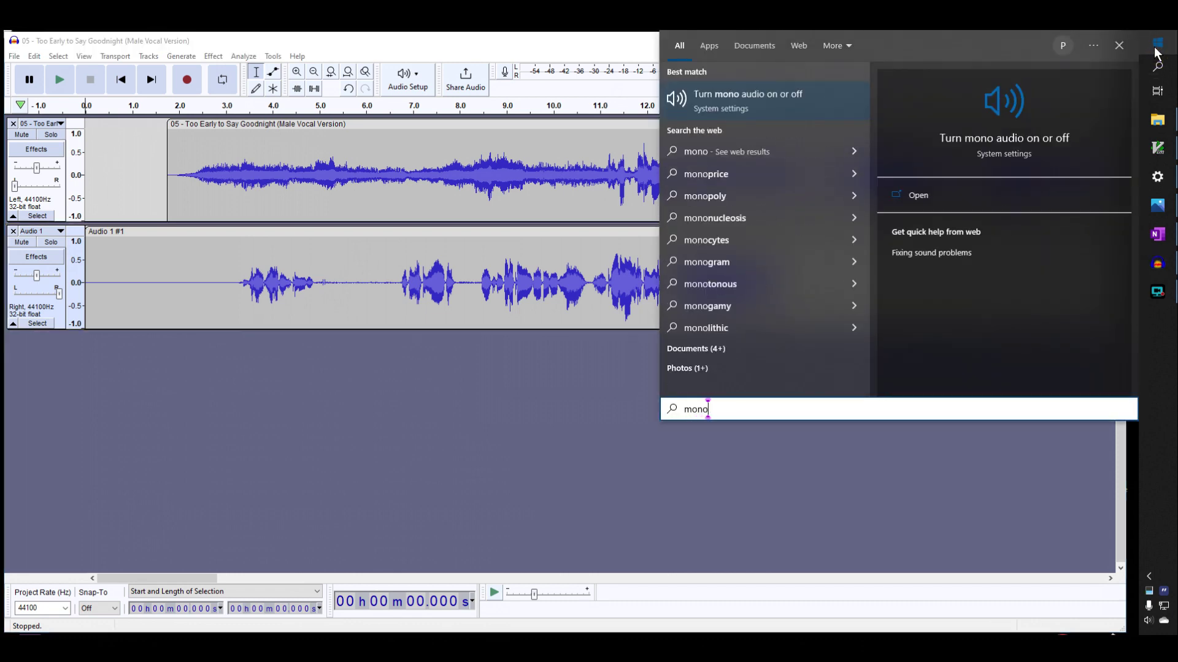
left_click(756, 95)
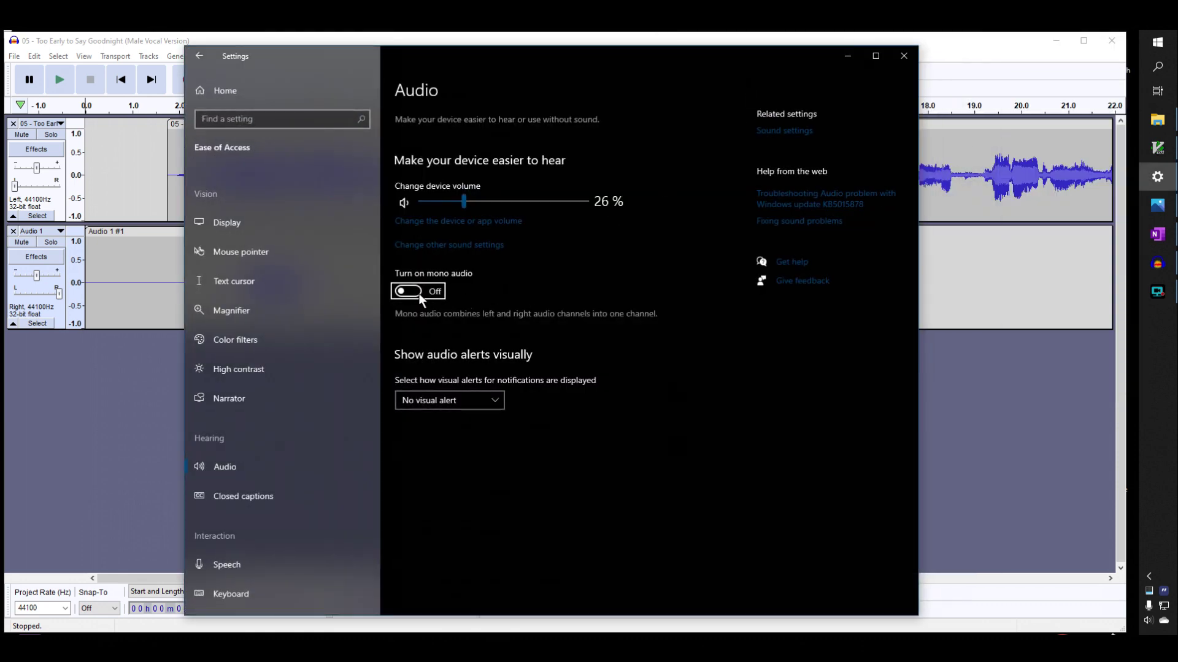
left_click(420, 292)
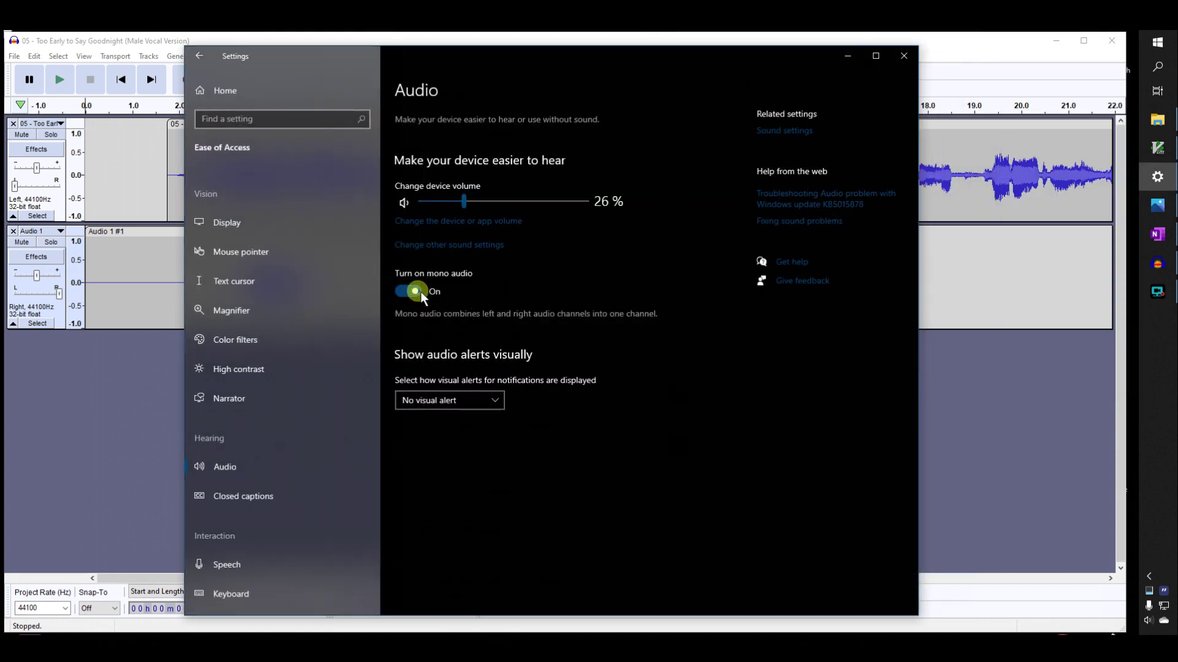
left_click(846, 56)
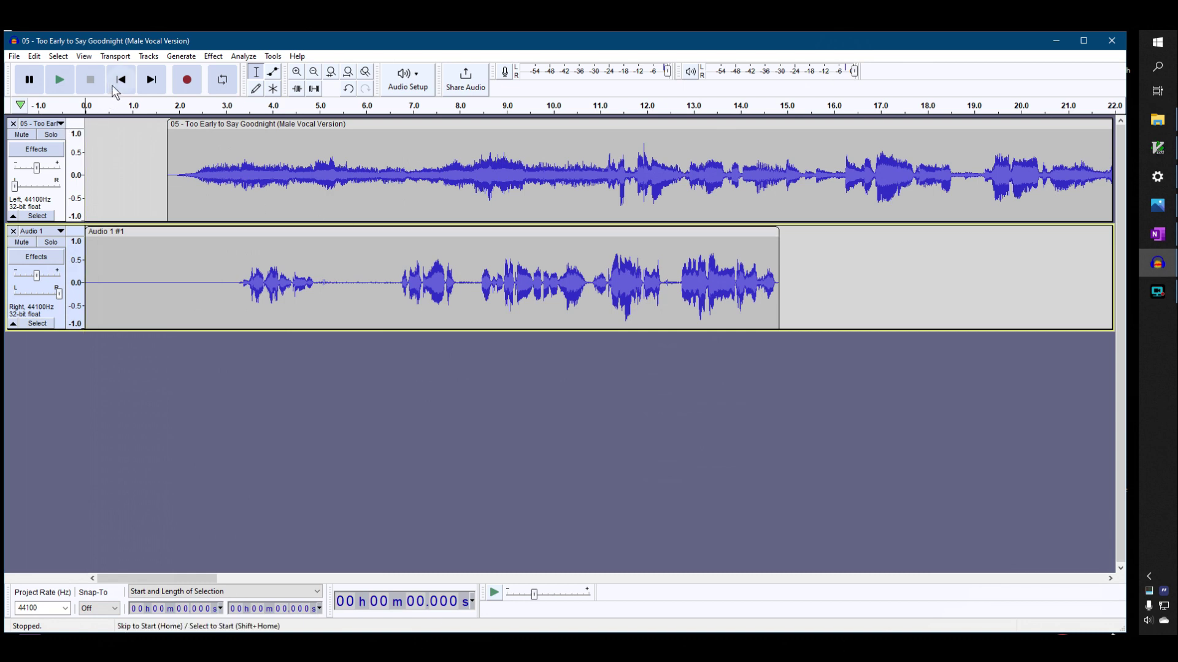
left_click(60, 84)
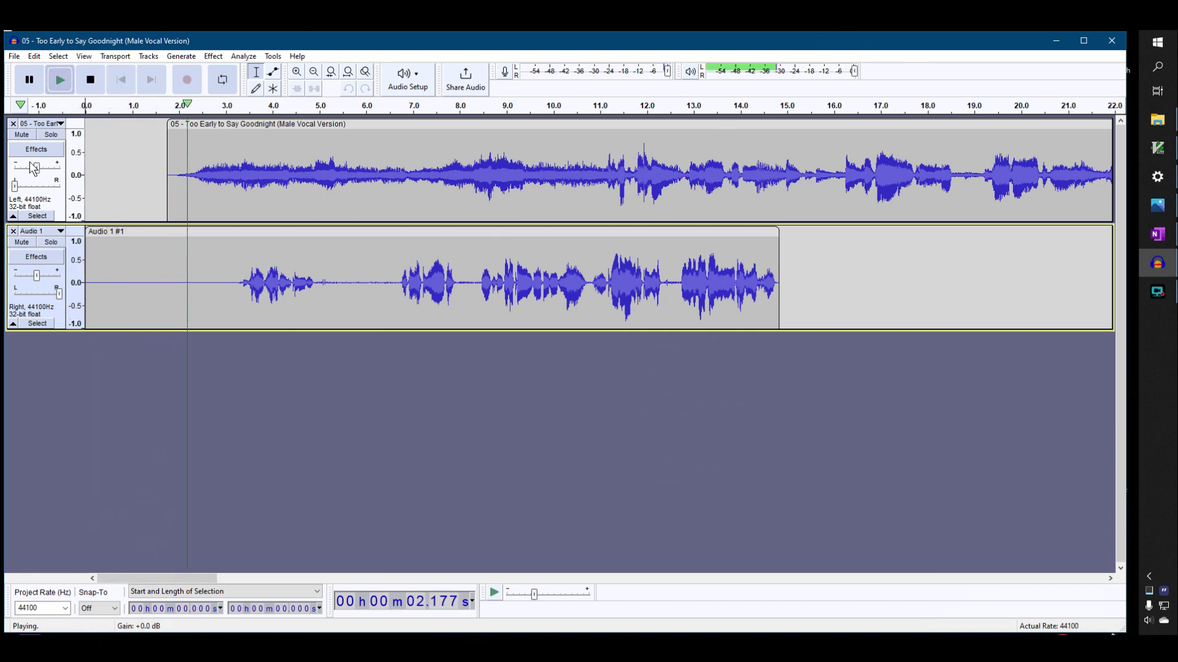
mouse_move(34, 168)
left_mouse_down()
mouse_move(52, 175)
mouse_move(35, 170)
left_mouse_up()
left_click_drag(38, 275, 33, 275)
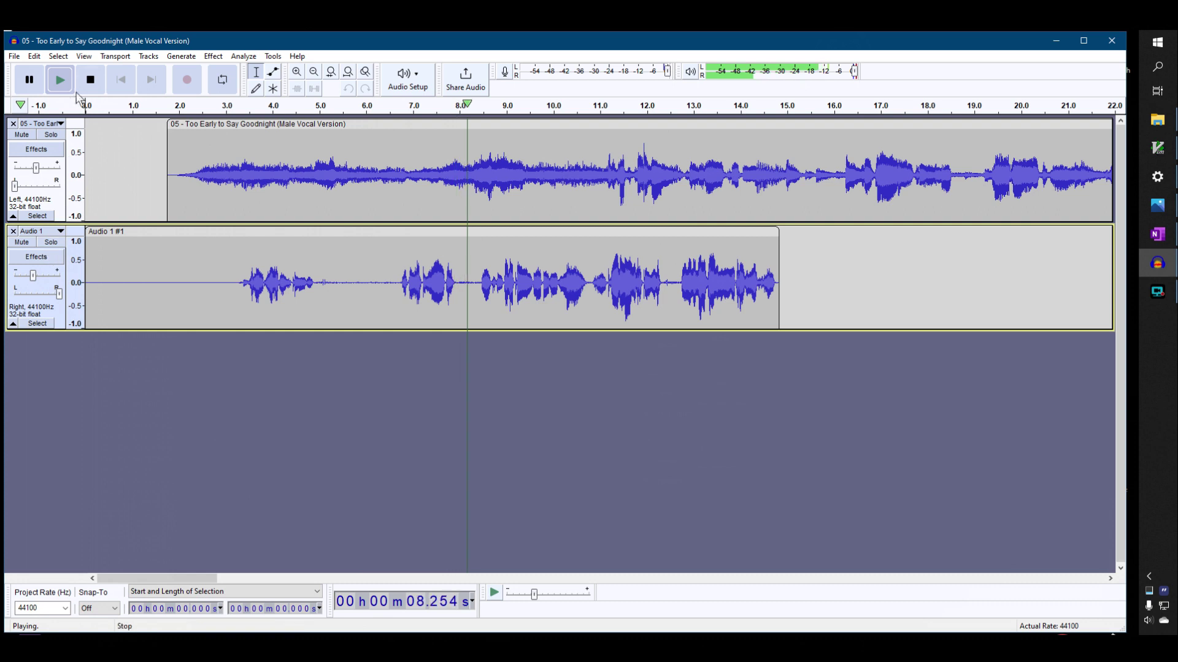
left_click(89, 83)
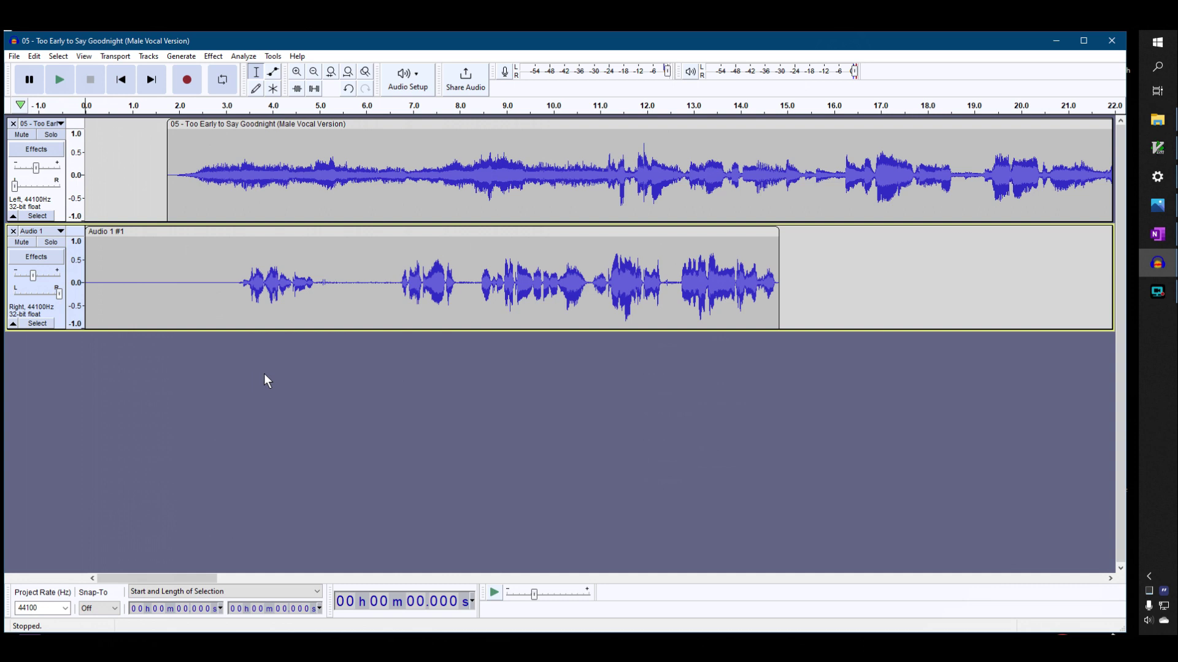
key("alt+Tab")
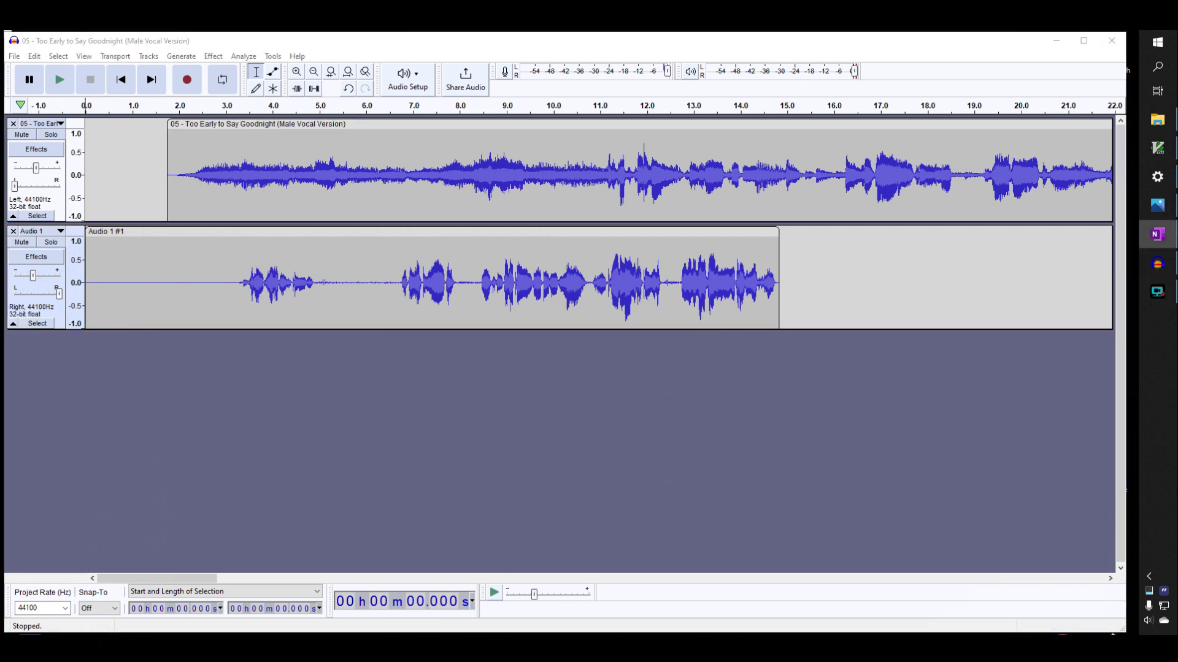
left_click(392, 499)
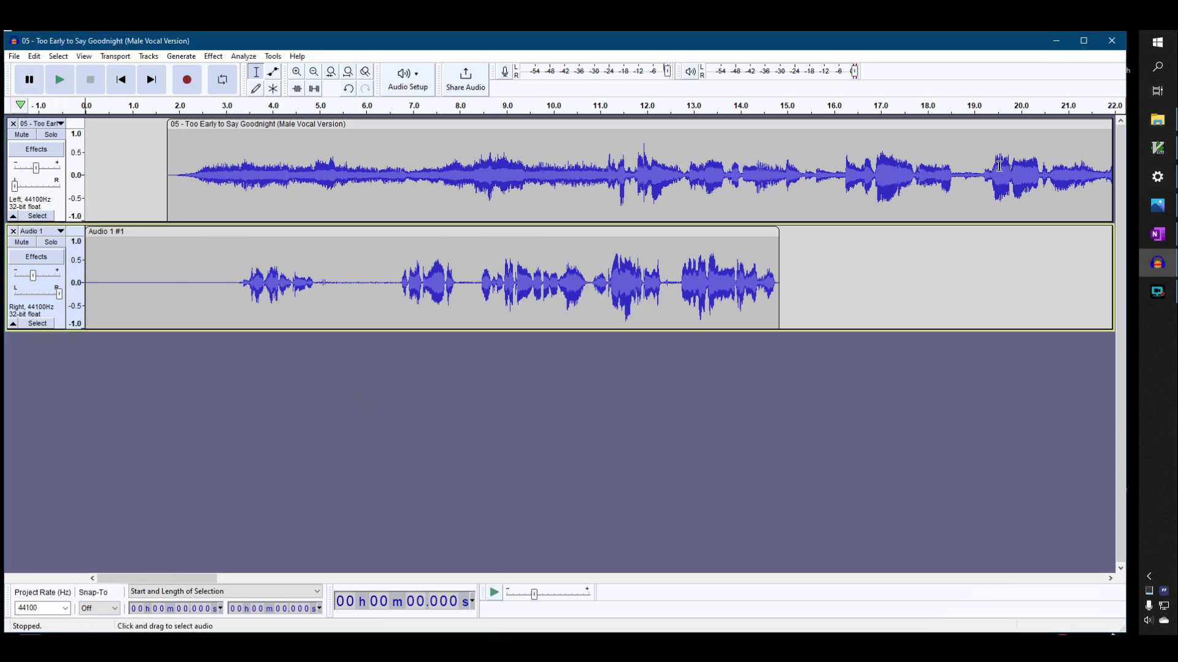
left_click(1150, 177)
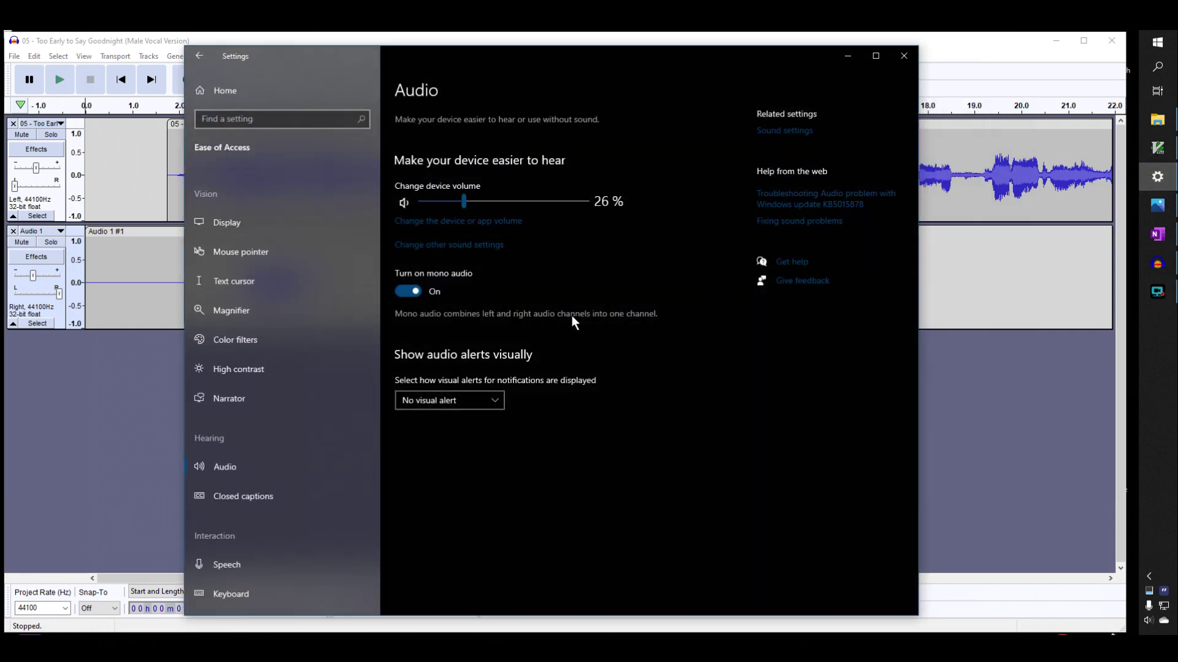
left_click(846, 56)
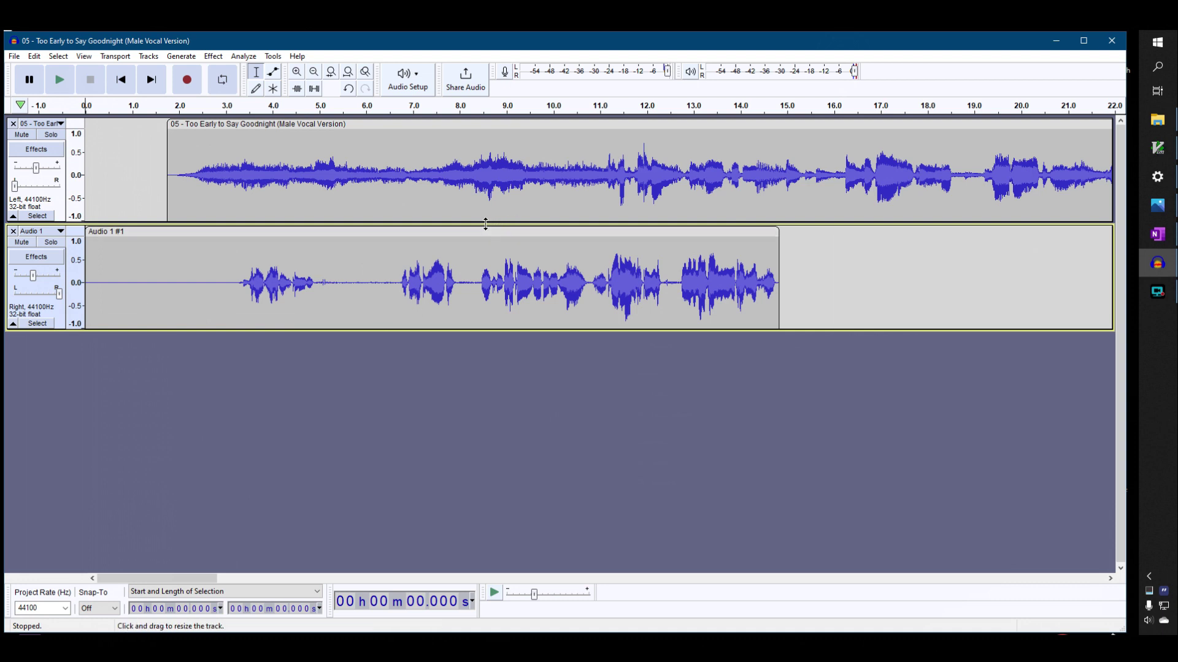
left_click(423, 83)
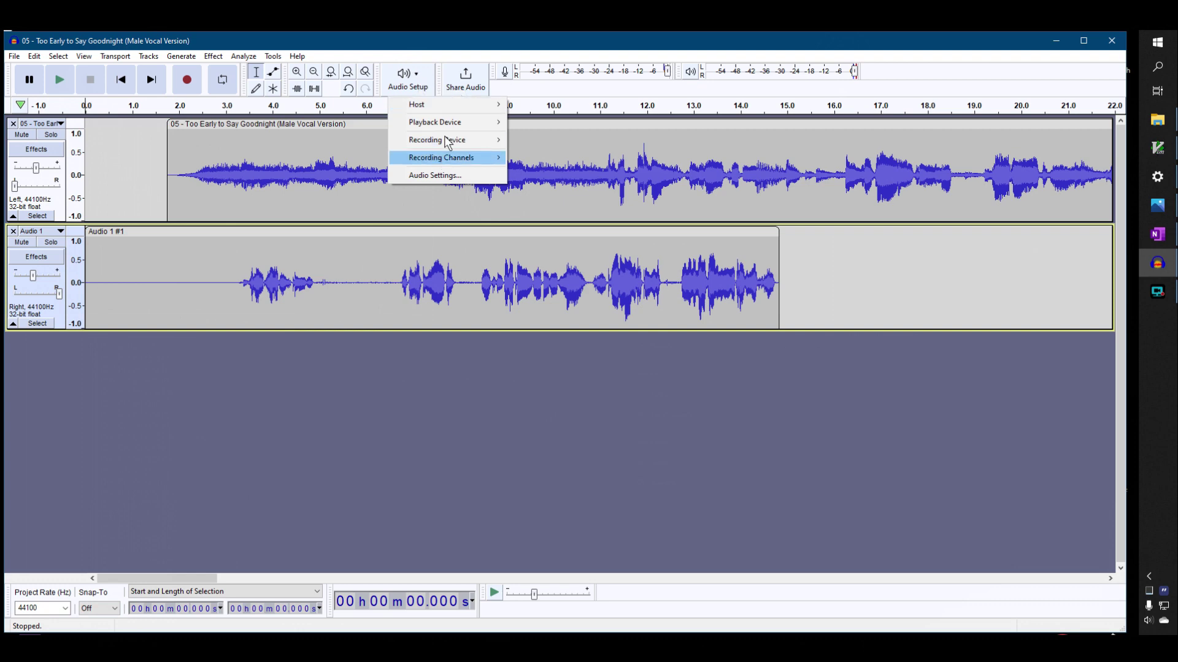
left_click(455, 179)
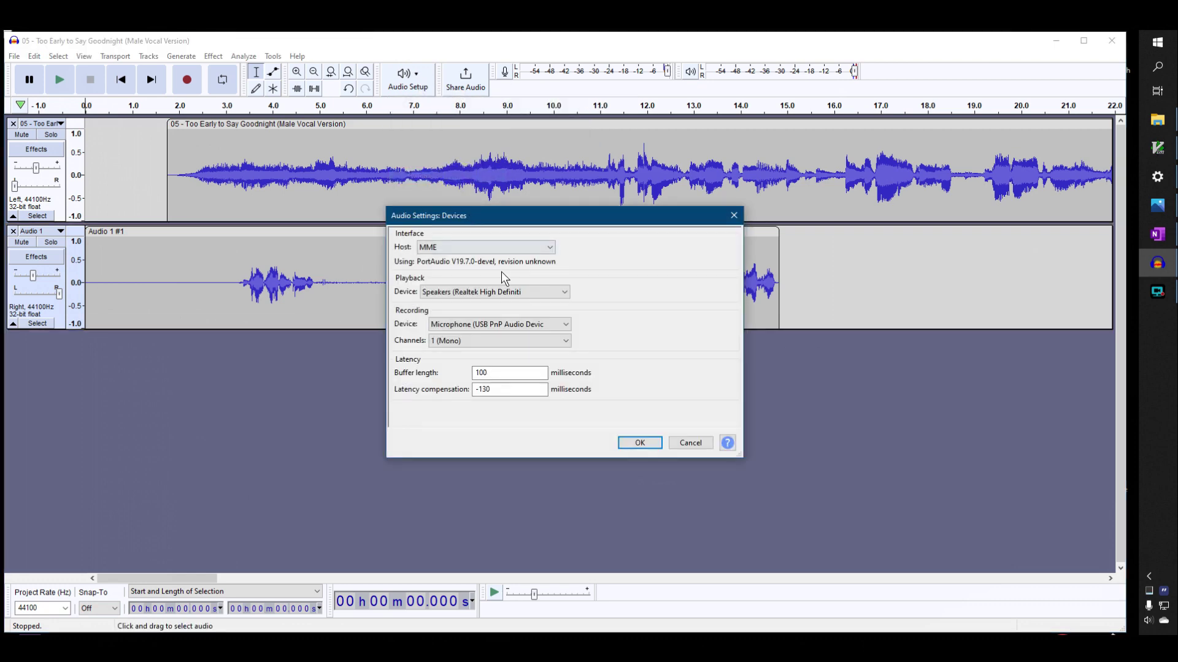
left_click(550, 248)
left_click(550, 248)
left_click(564, 344)
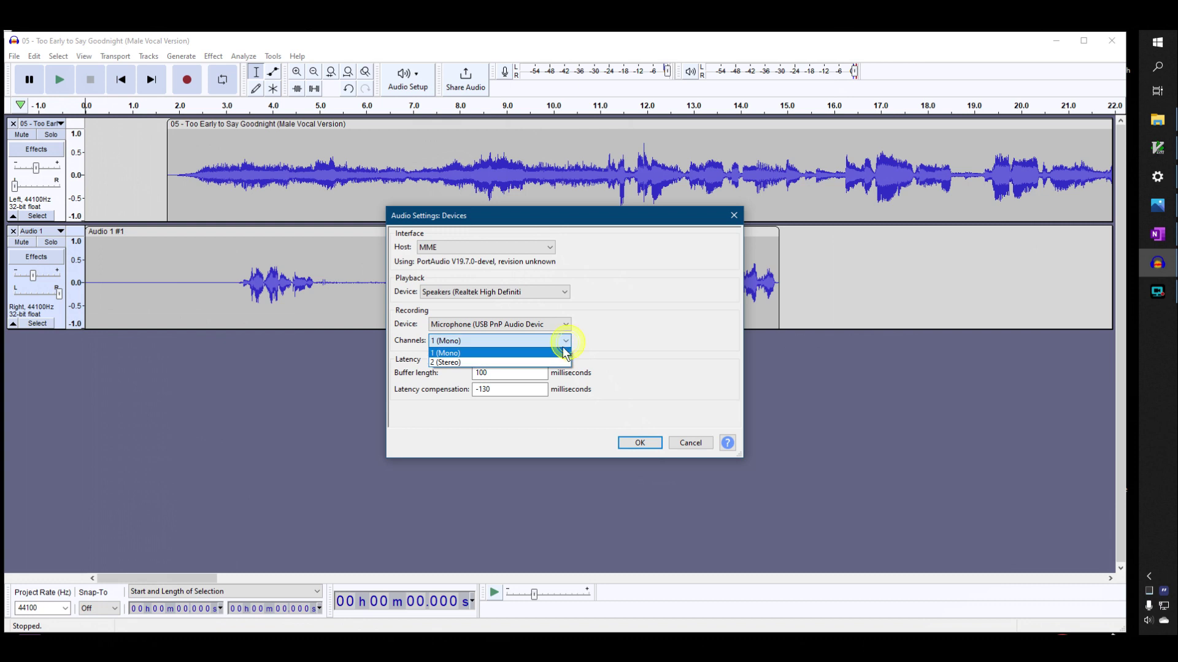
left_click(560, 345)
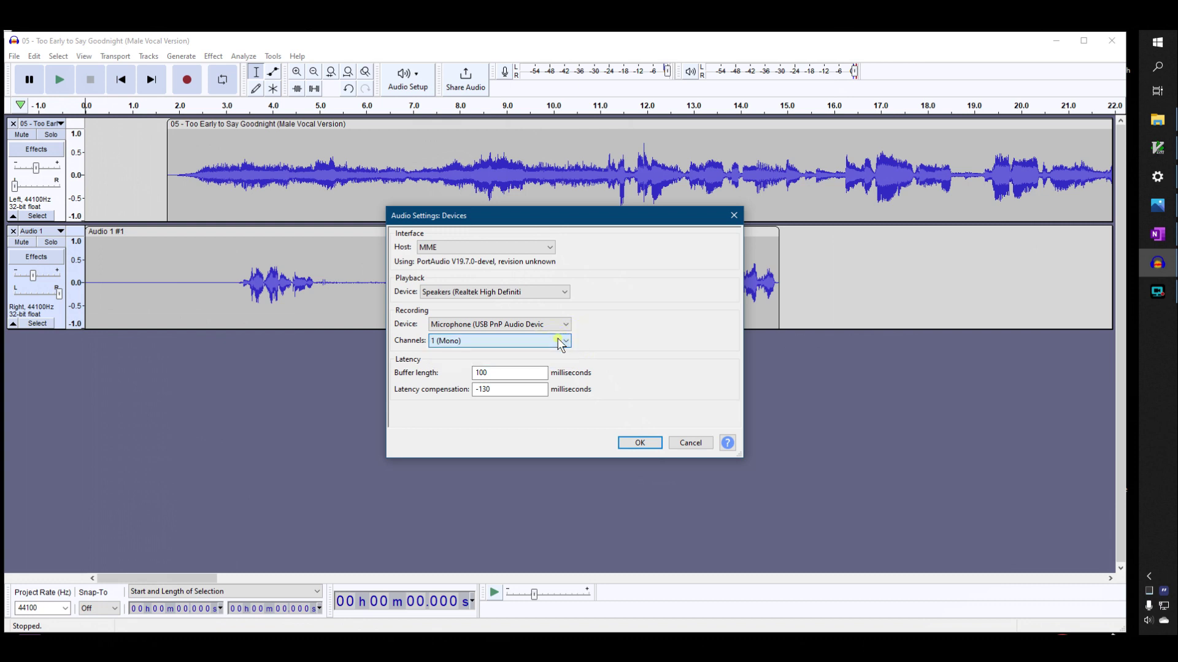
left_click(680, 442)
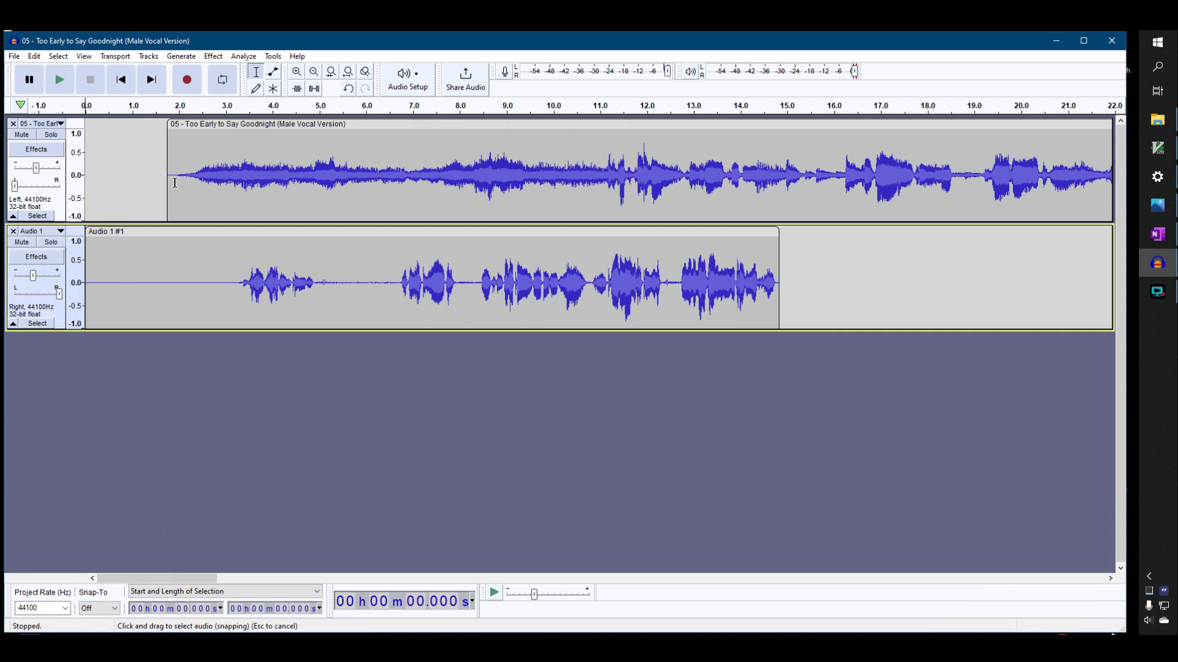
Step: Export the project as an MP3 named 'Too Early to Say Goodnight'
left_click(14, 56)
mouse_move(50, 152)
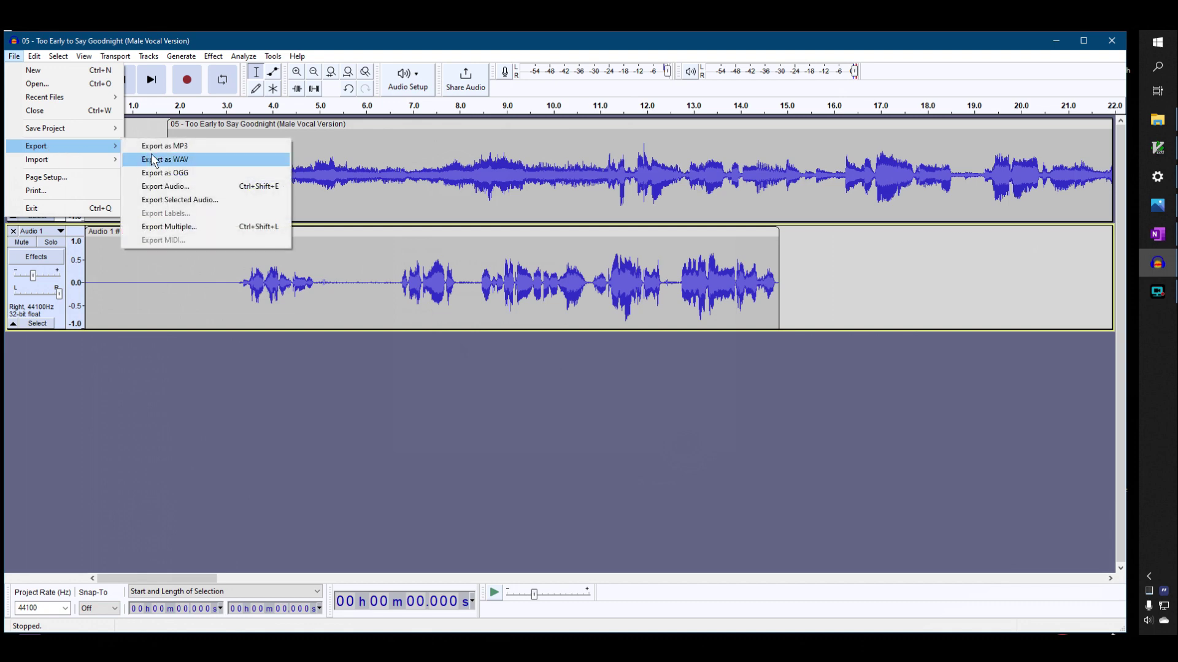
left_click(172, 146)
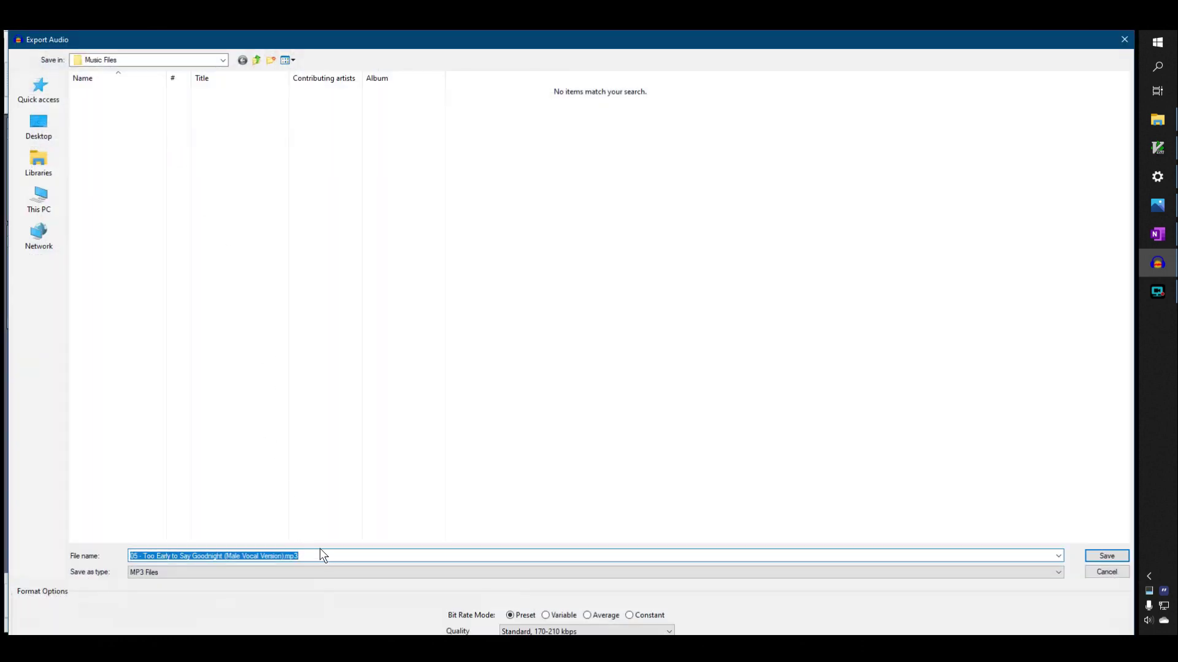
type("To")
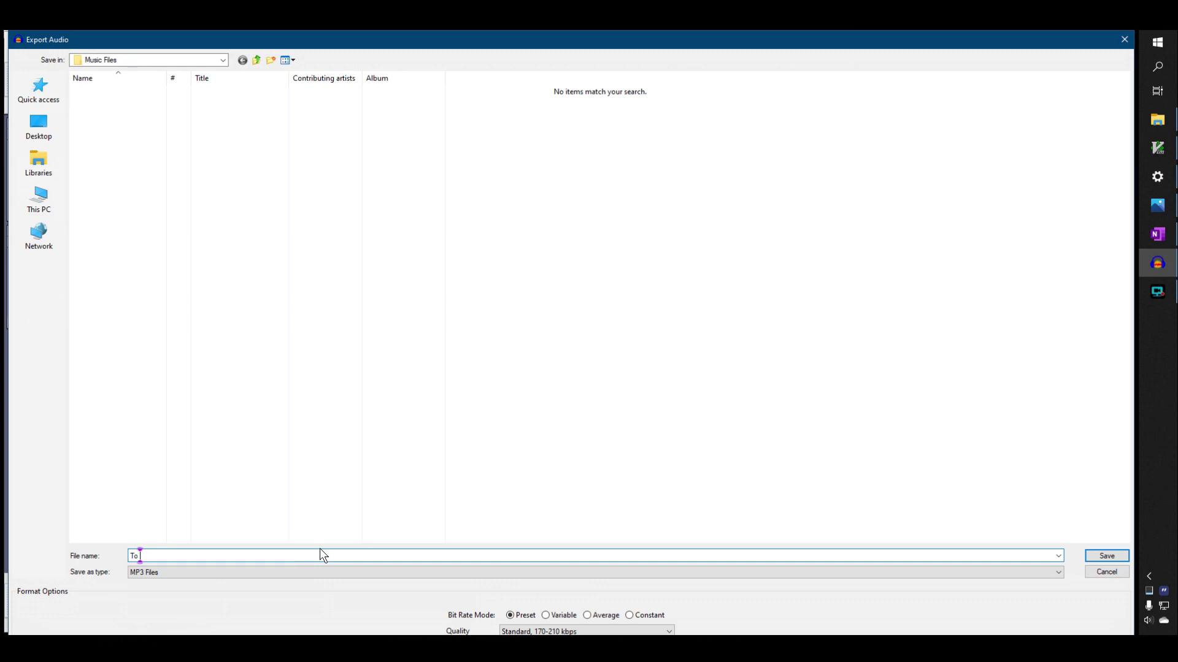
type("o Early to Say Goodnight")
key("ctrl+a")
key("ctrl+c")
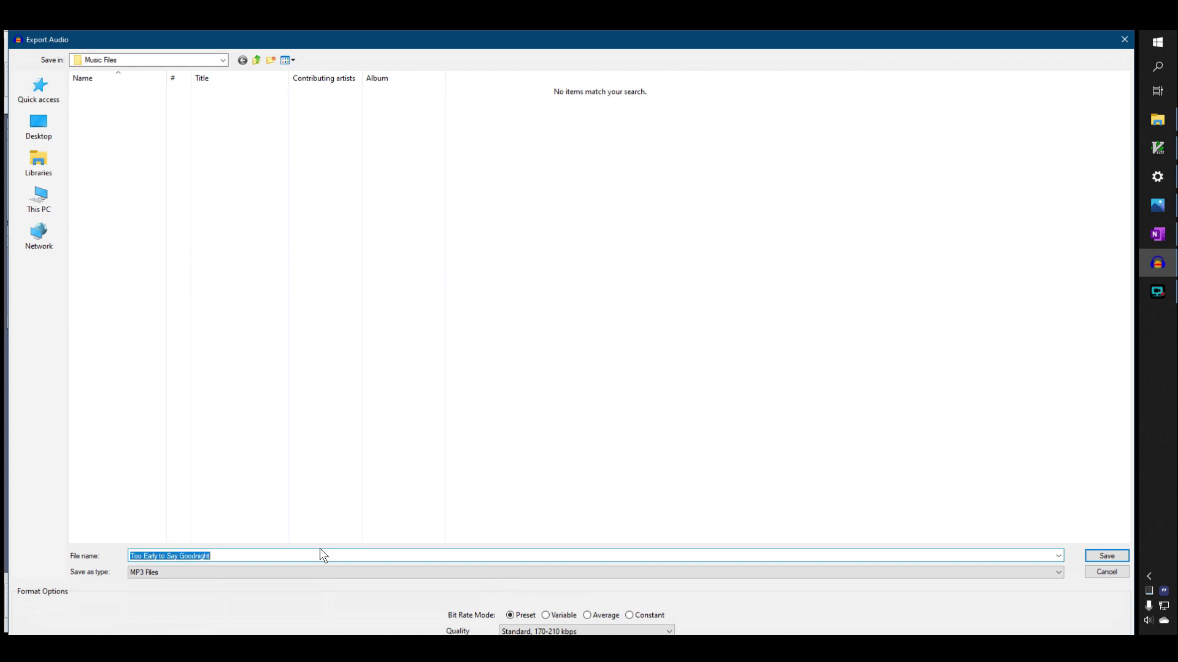
left_click(1106, 557)
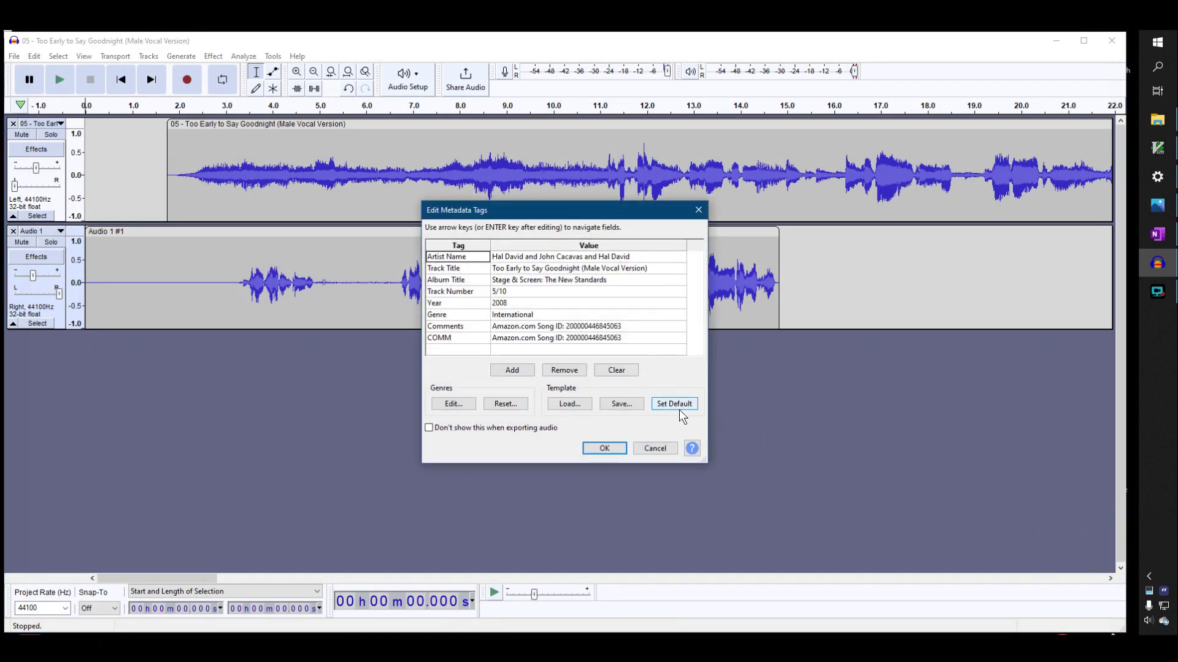
Step: Load the Foxtrot tag template from the Metadata Template Files folder
left_click(567, 404)
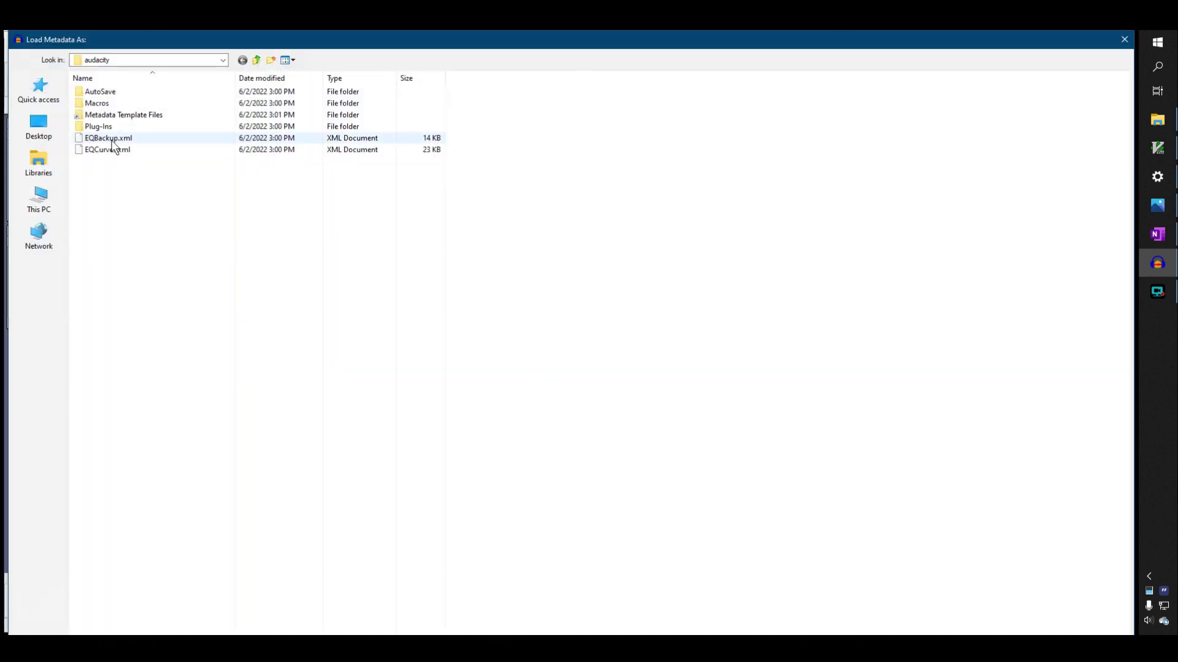
double_click(85, 116)
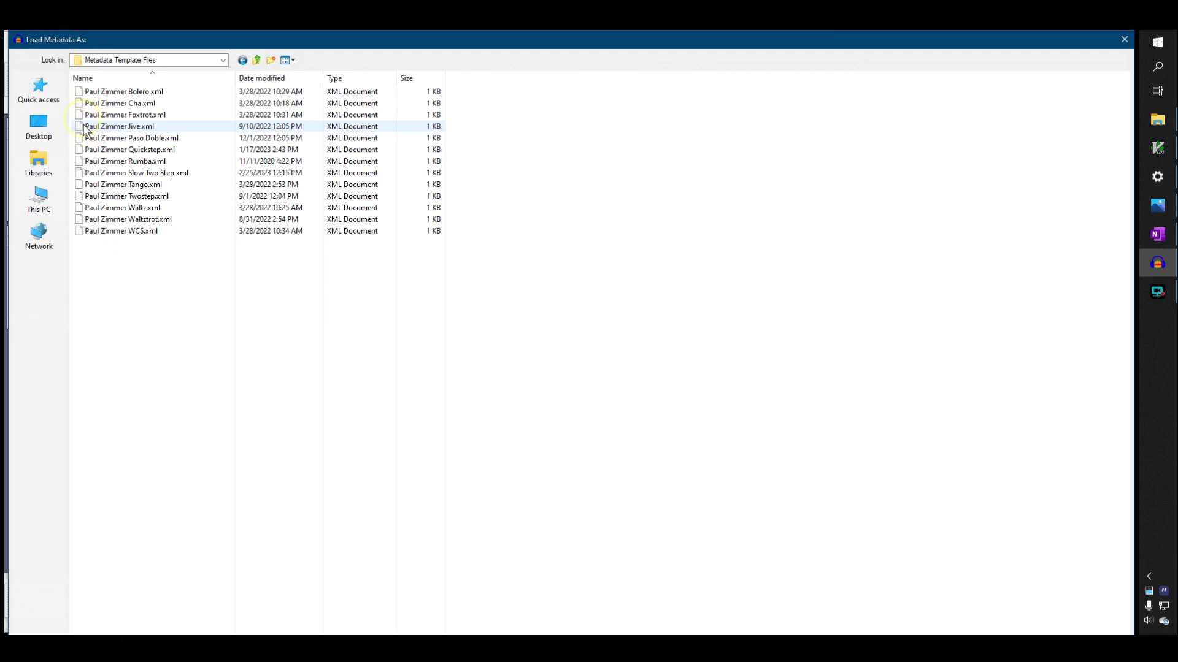
left_click(171, 118)
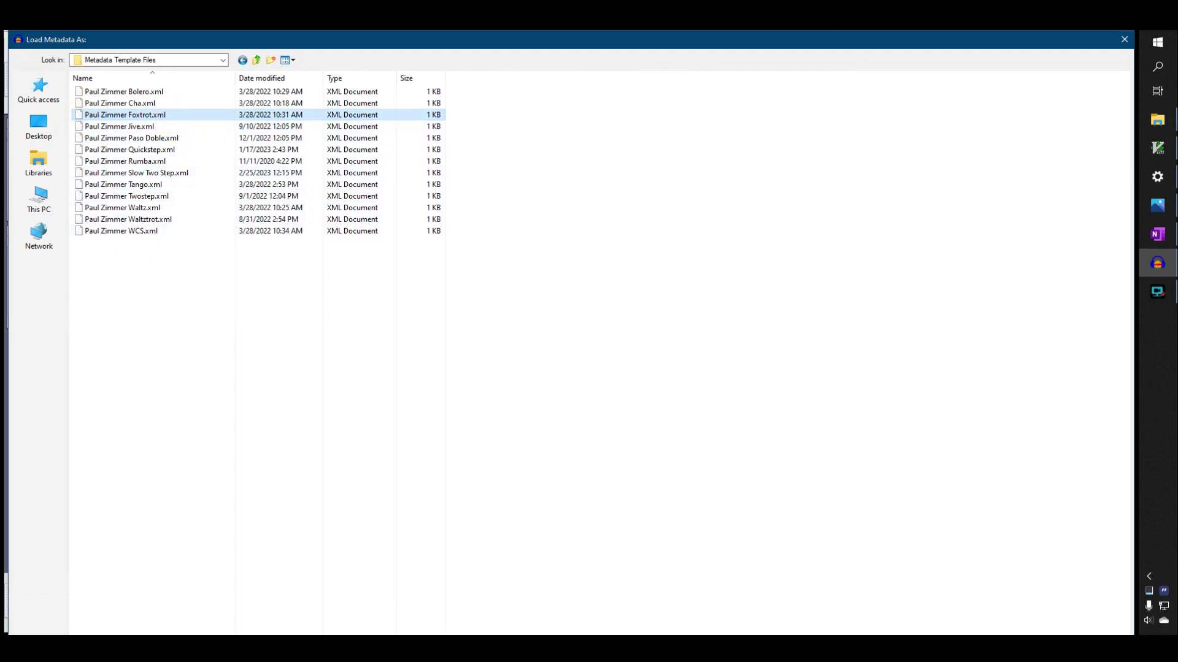
key("Return")
Step: Replace Track Title 'Night And Day' with the song's name, save the tags as a template, and finish the export
left_click(549, 270)
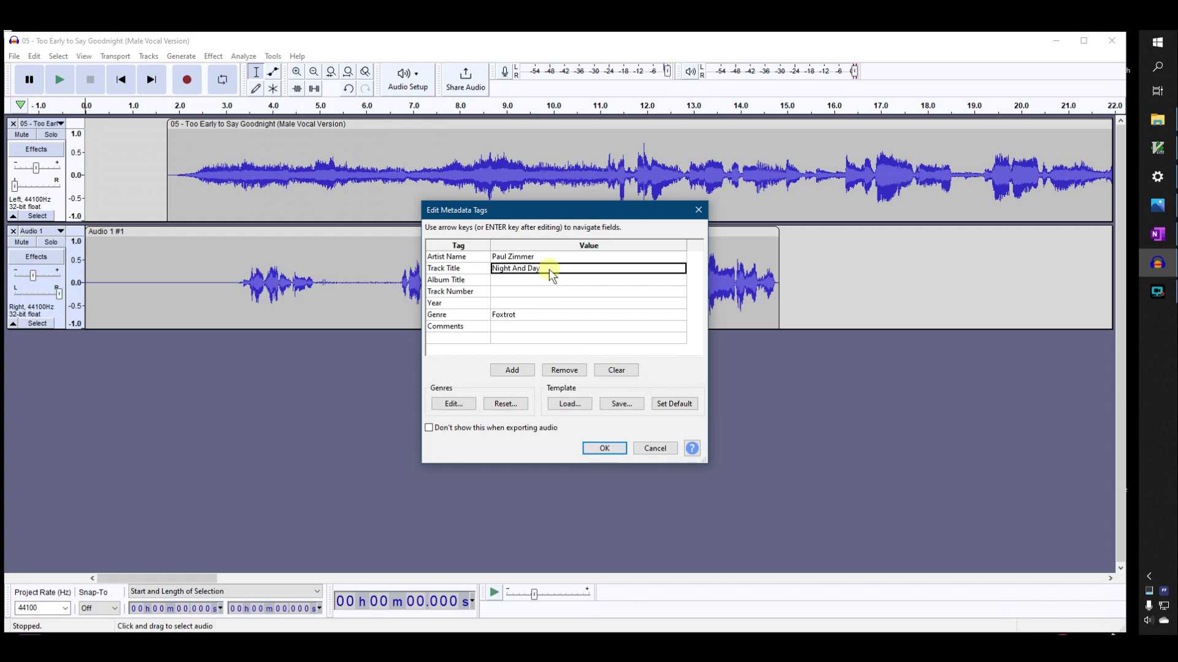
left_click(550, 270)
key("ctrl+v")
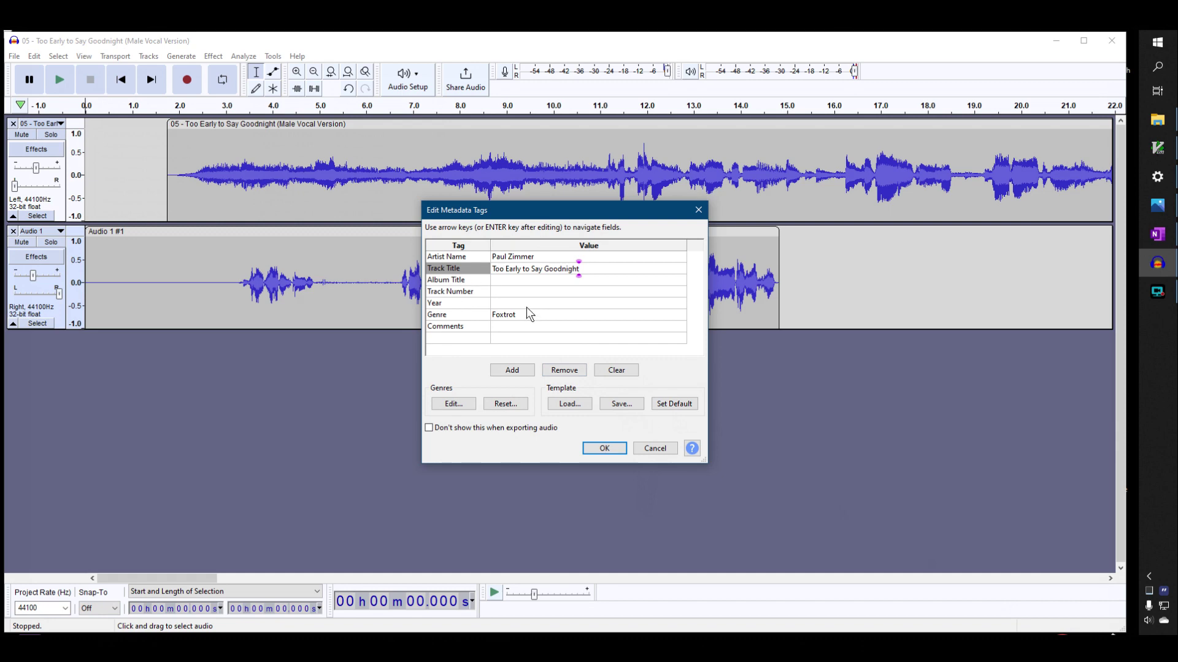
left_click(620, 404)
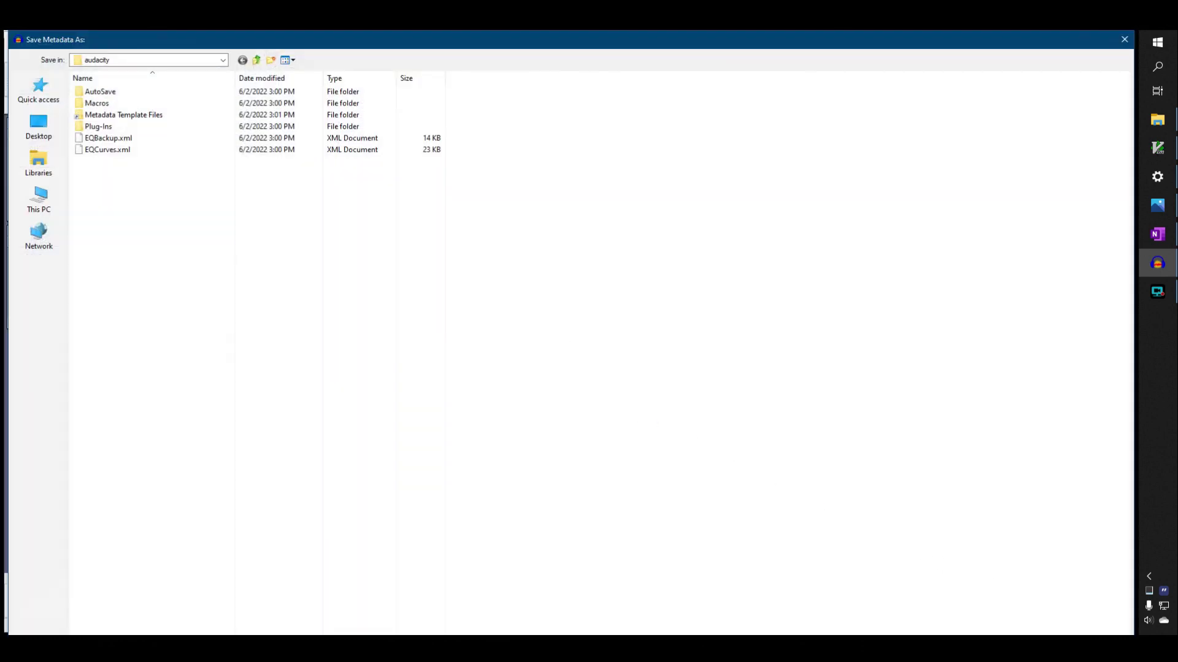
left_click(1041, 631)
left_click(616, 448)
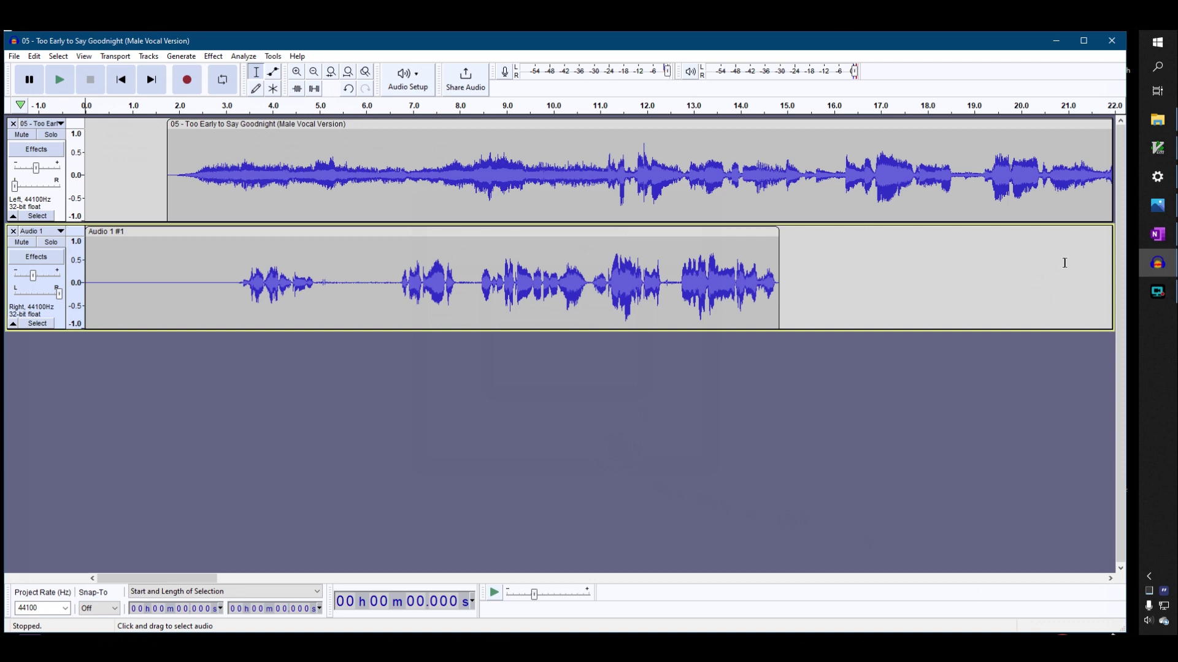
Step: Preview Advantages.pdf in the Recording Cues folder, then open it in Acrobat Reader
left_click(1157, 120)
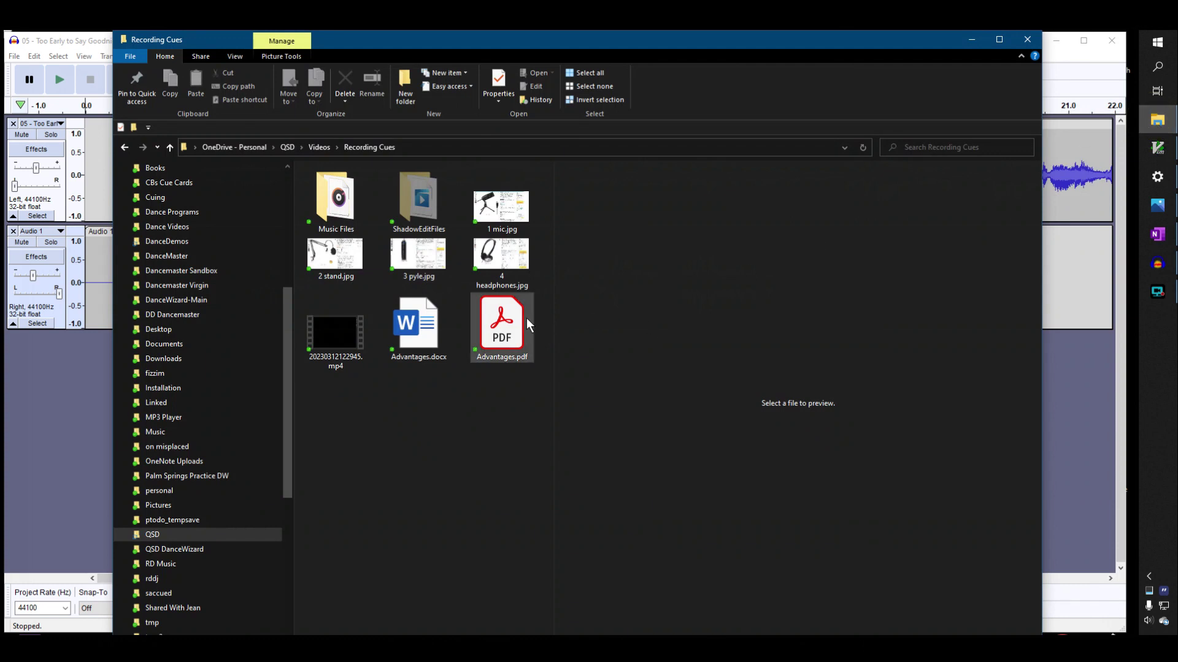
left_click(512, 324)
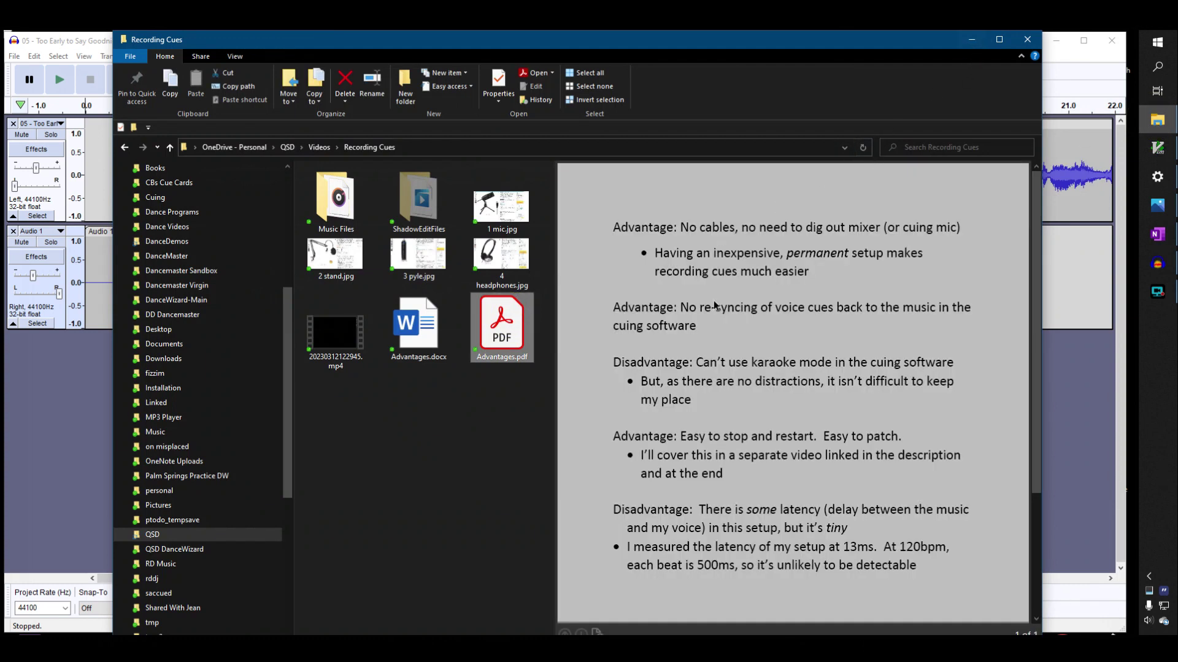
double_click(497, 337)
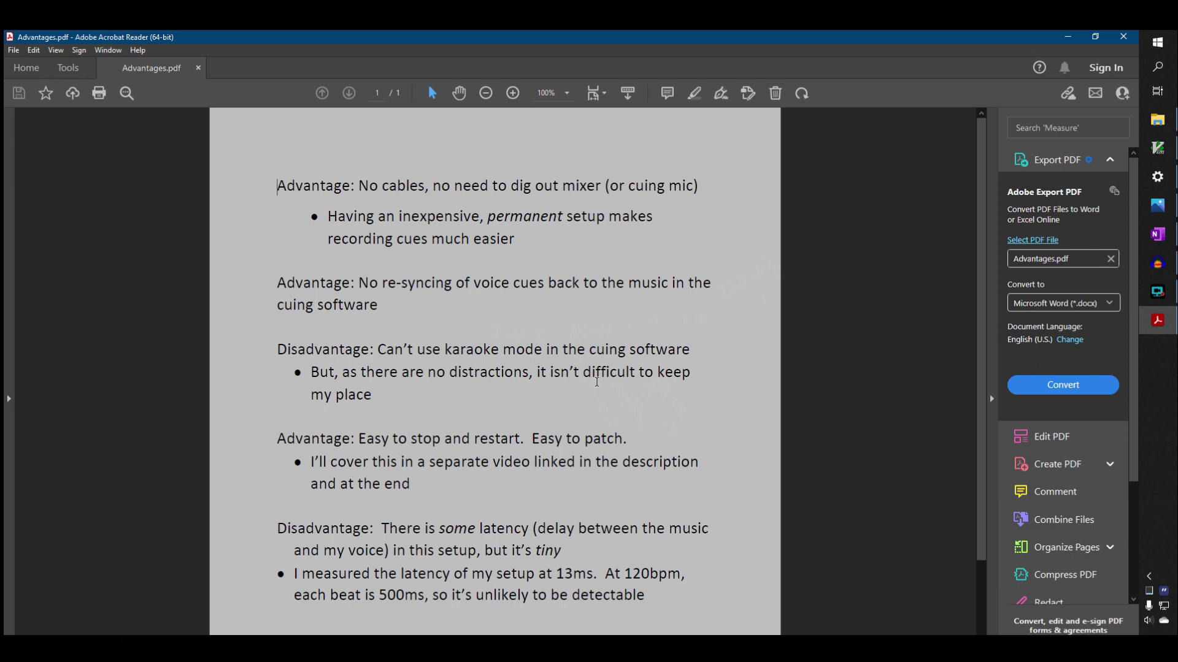
Step: Switch briefly to OneNote and return to the Advantages.pdf document
key("alt+Tab")
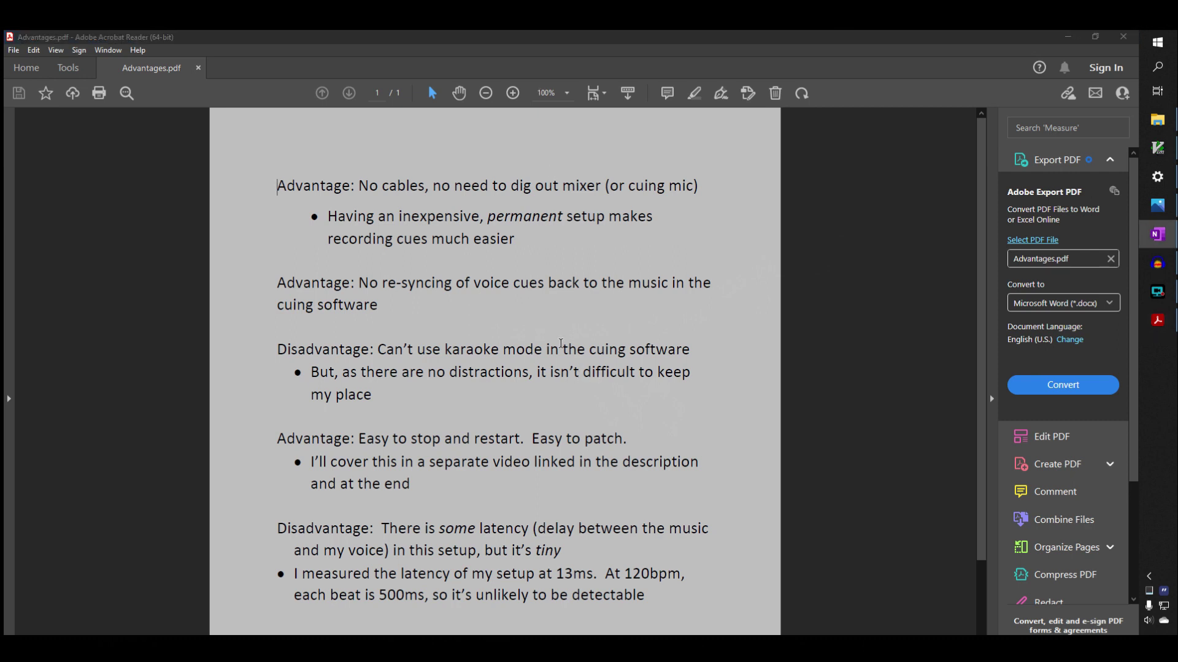
left_click(561, 343)
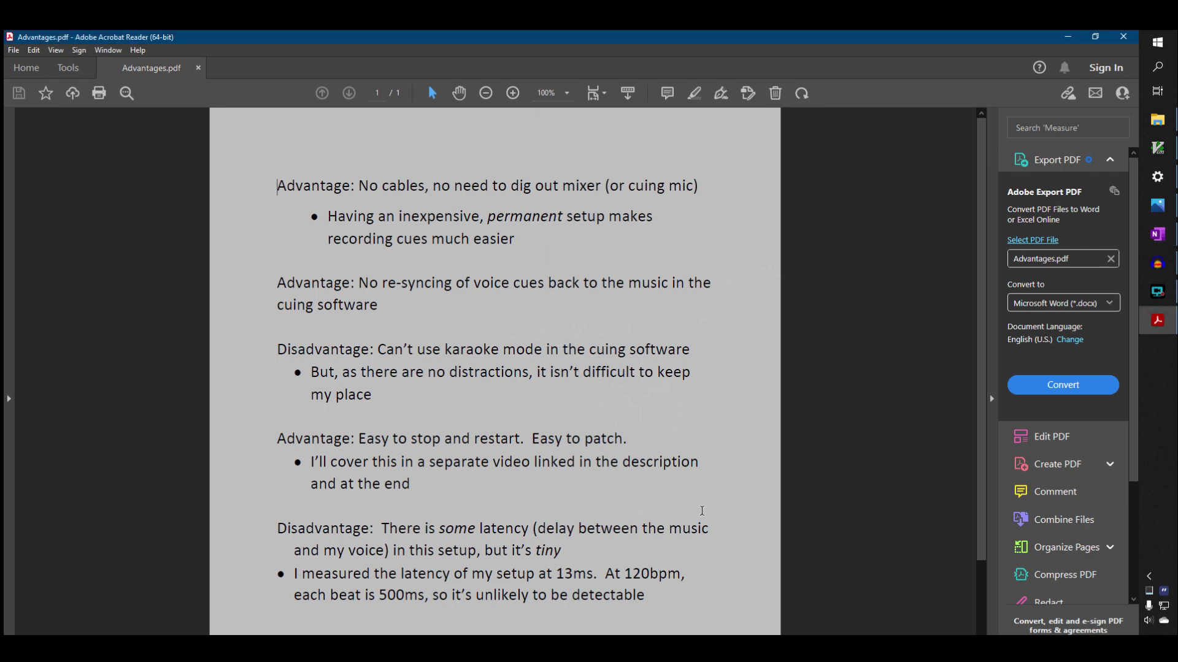
Step: Minimize Acrobat Reader and File Explorer so the two-track Audacity project shows
left_click(1067, 39)
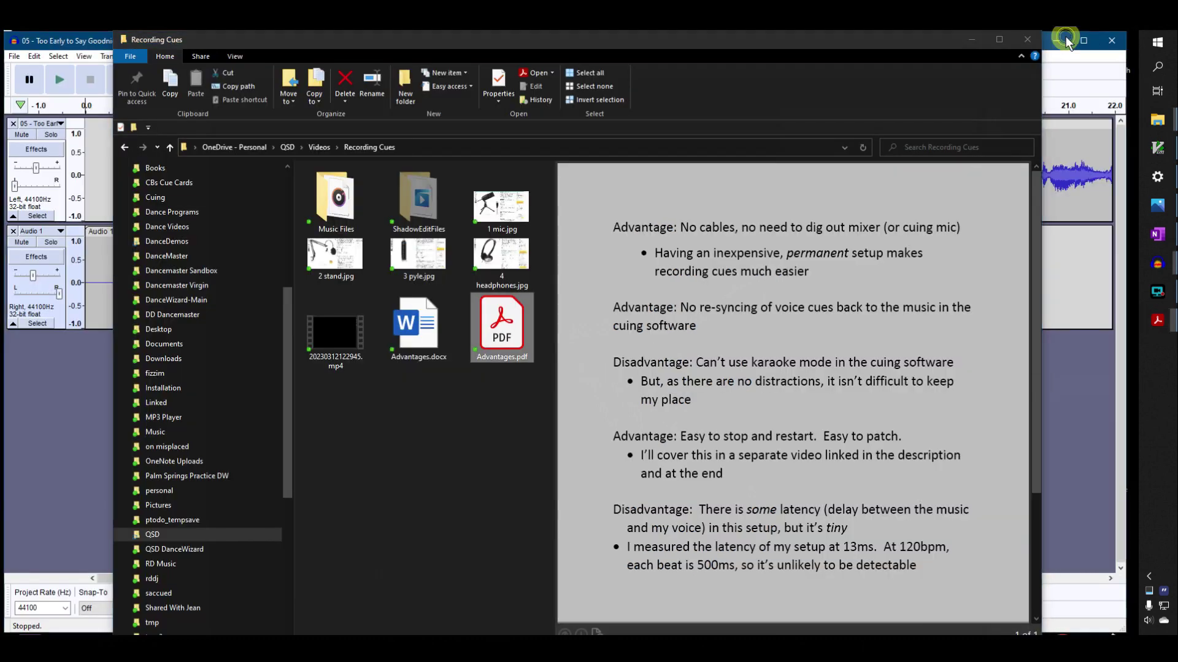
left_click(969, 39)
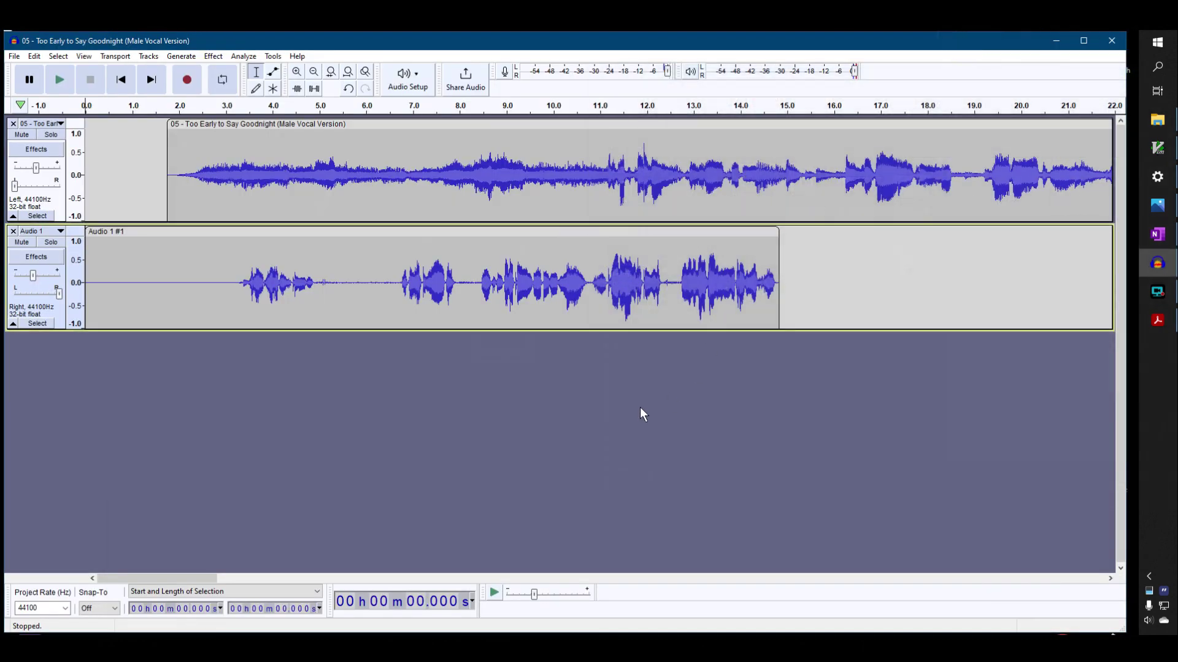